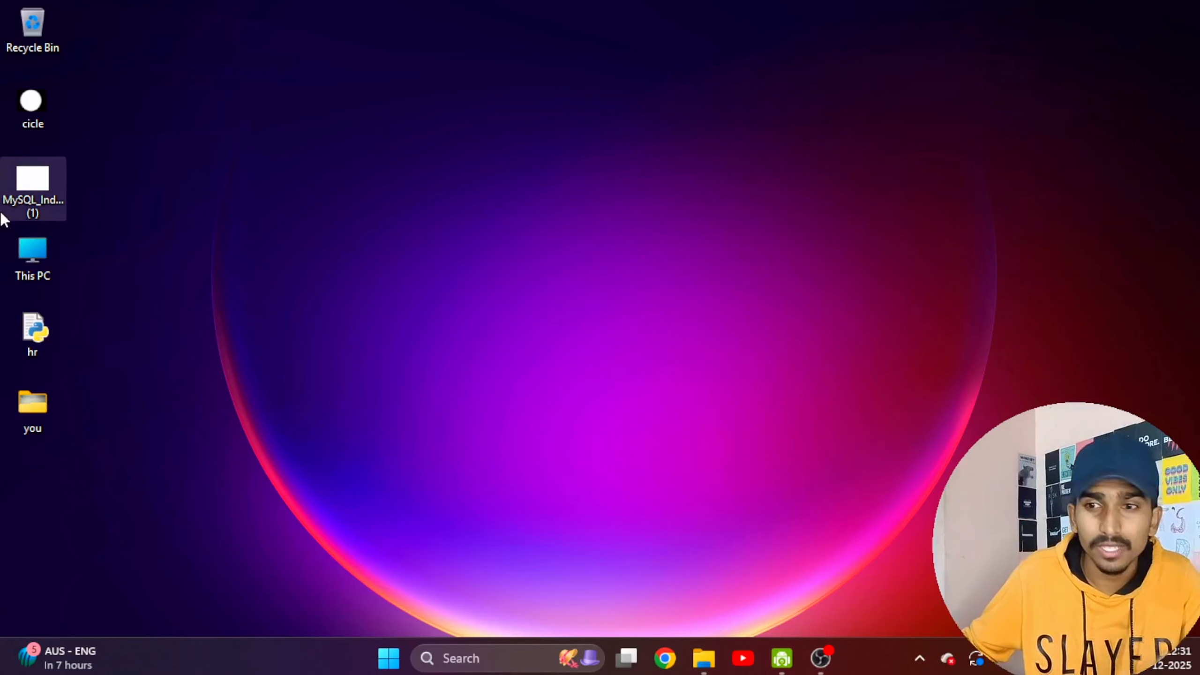
Open unallo.jpeg from the "you" folder, examine the disk layout of Disk 0 in it, and return to the desktop.
double_click(29, 407)
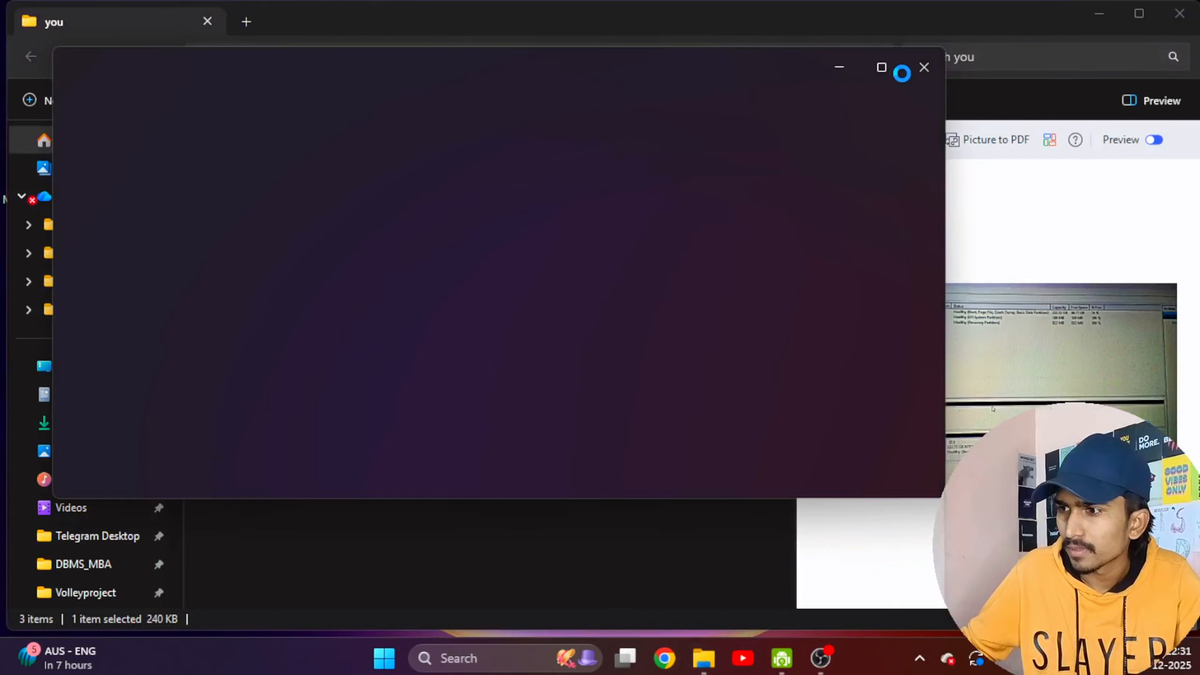
left_click(894, 69)
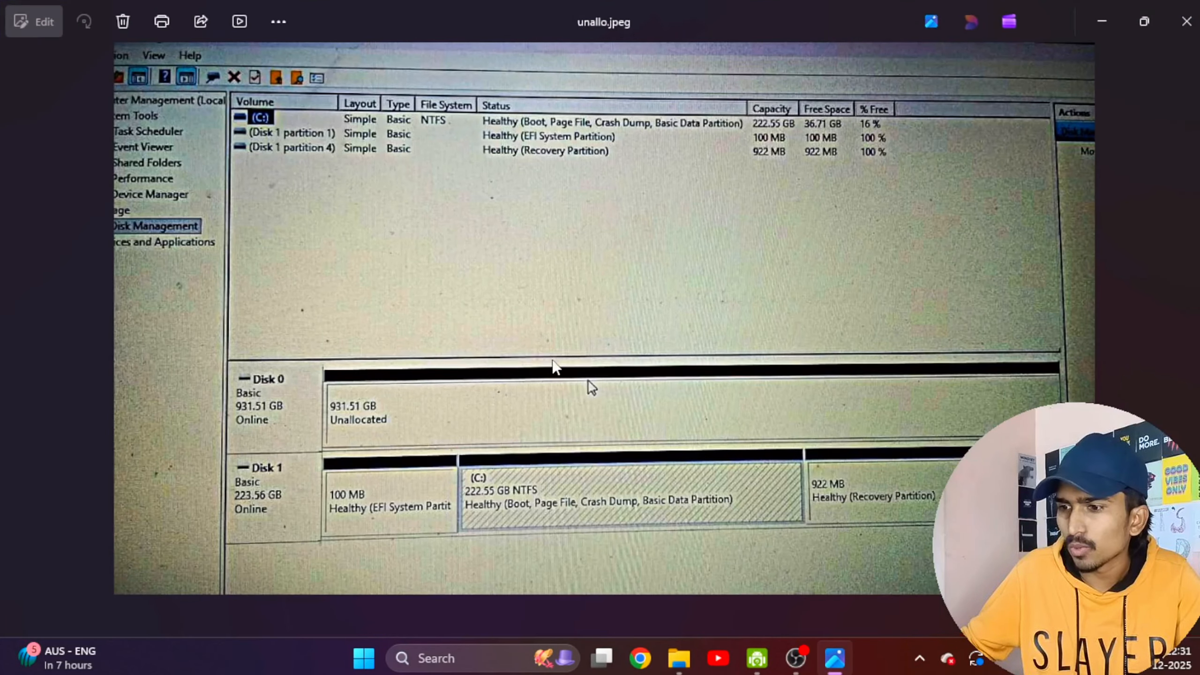
scroll(555, 375, "up", 1)
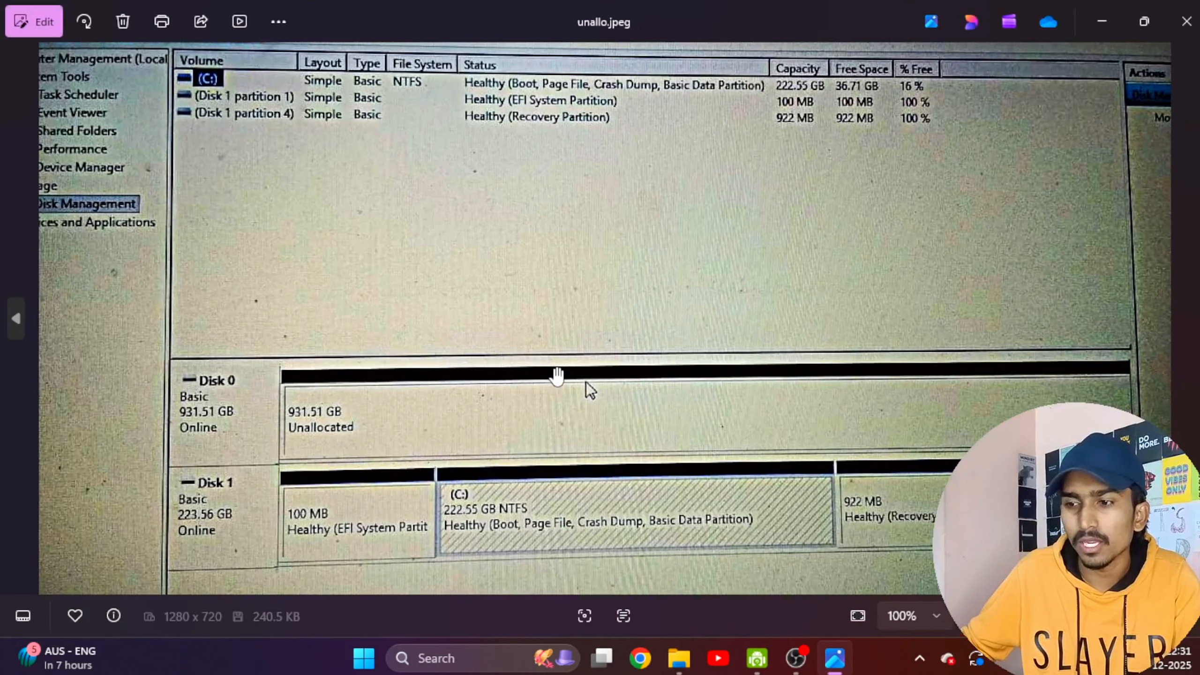
scroll(556, 376, "down", 1)
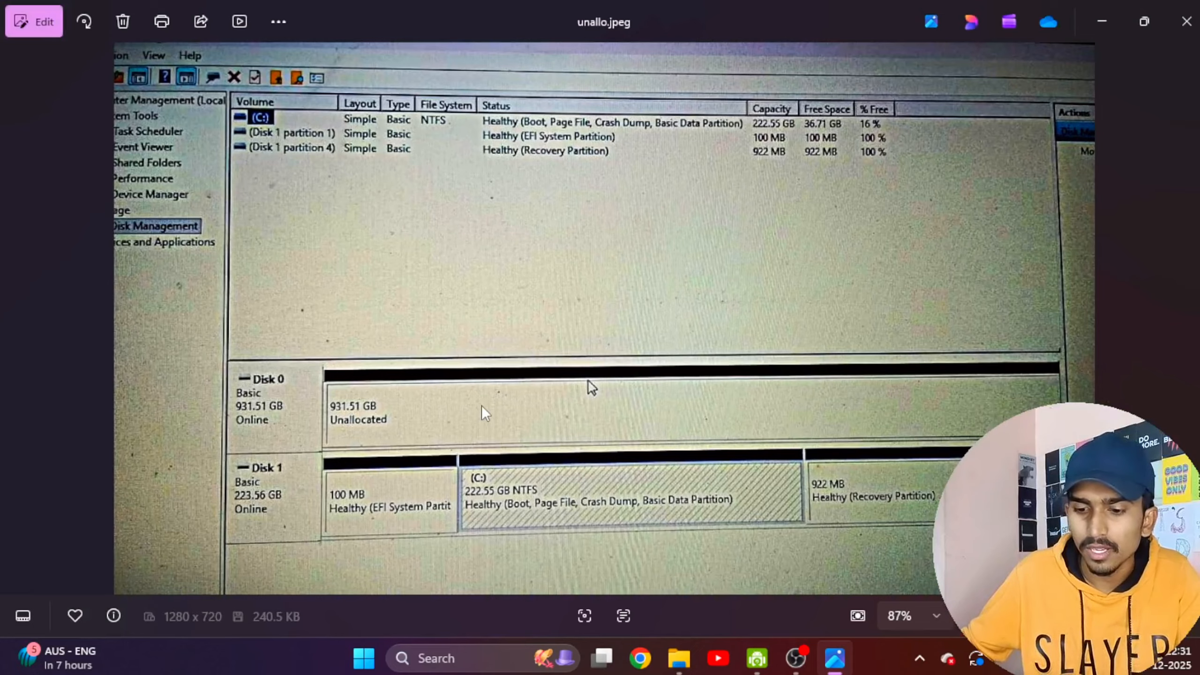
scroll(486, 414, "up", 2)
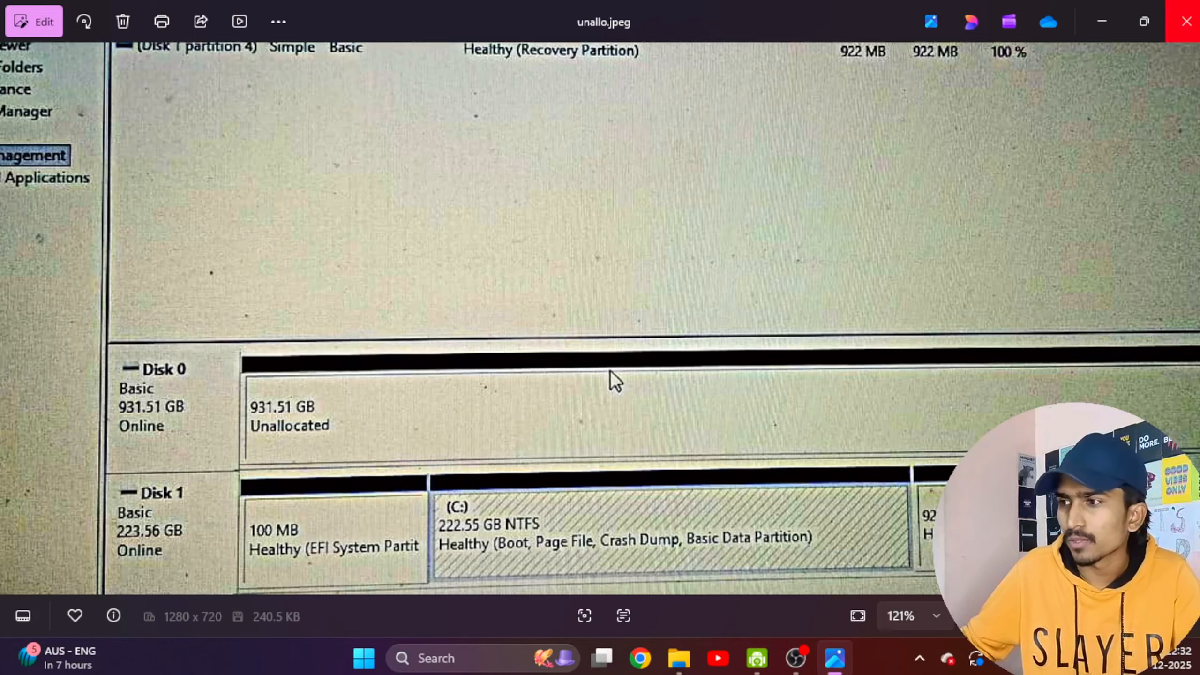
left_click(1193, 28)
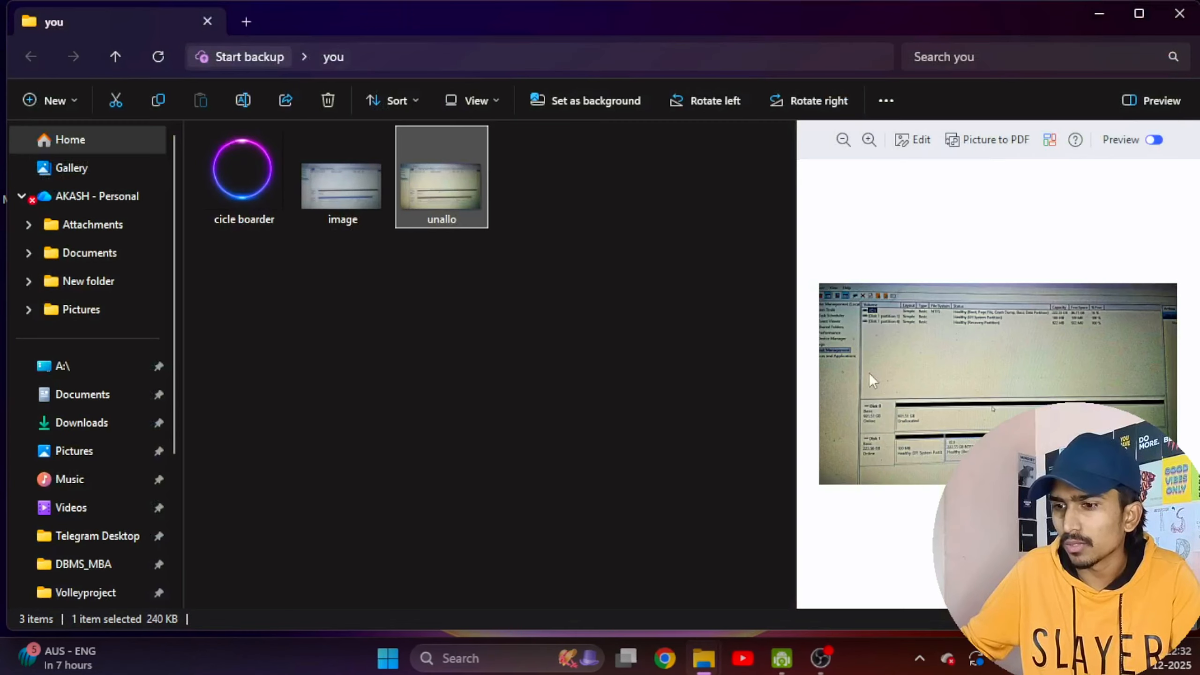
left_click(1091, 13)
Search Windows for "computer", open Computer Management, and inspect the current volumes and partitions in Disk Management.
left_click(518, 664)
type("co")
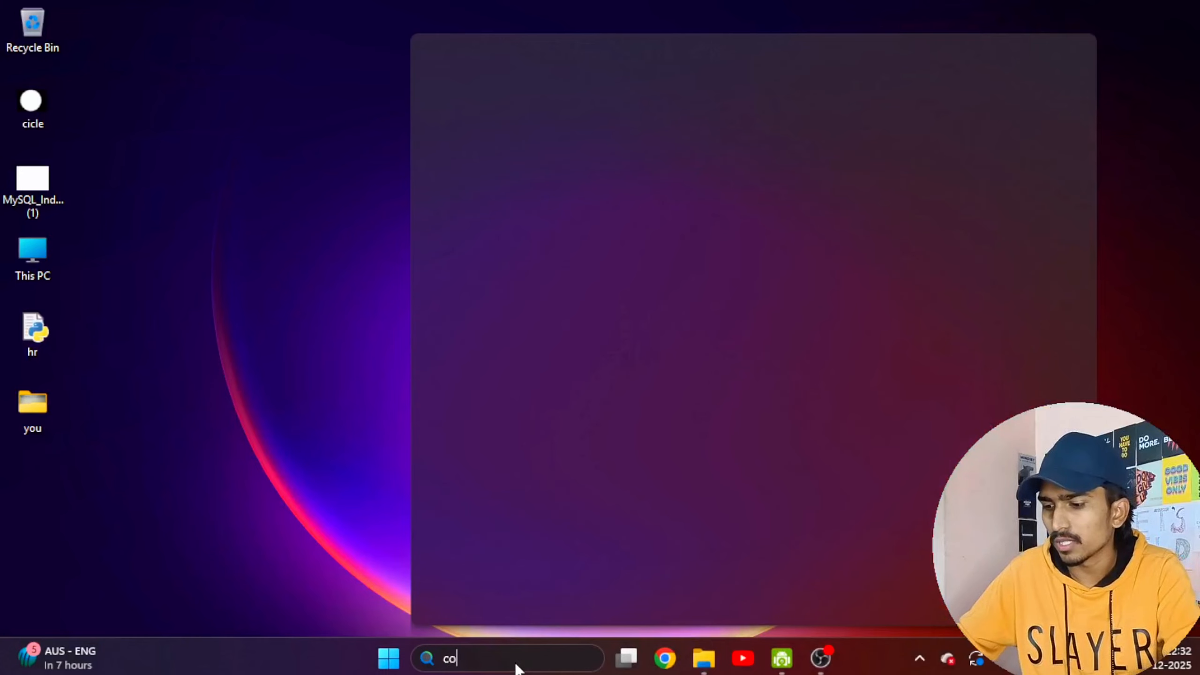
type("mputer")
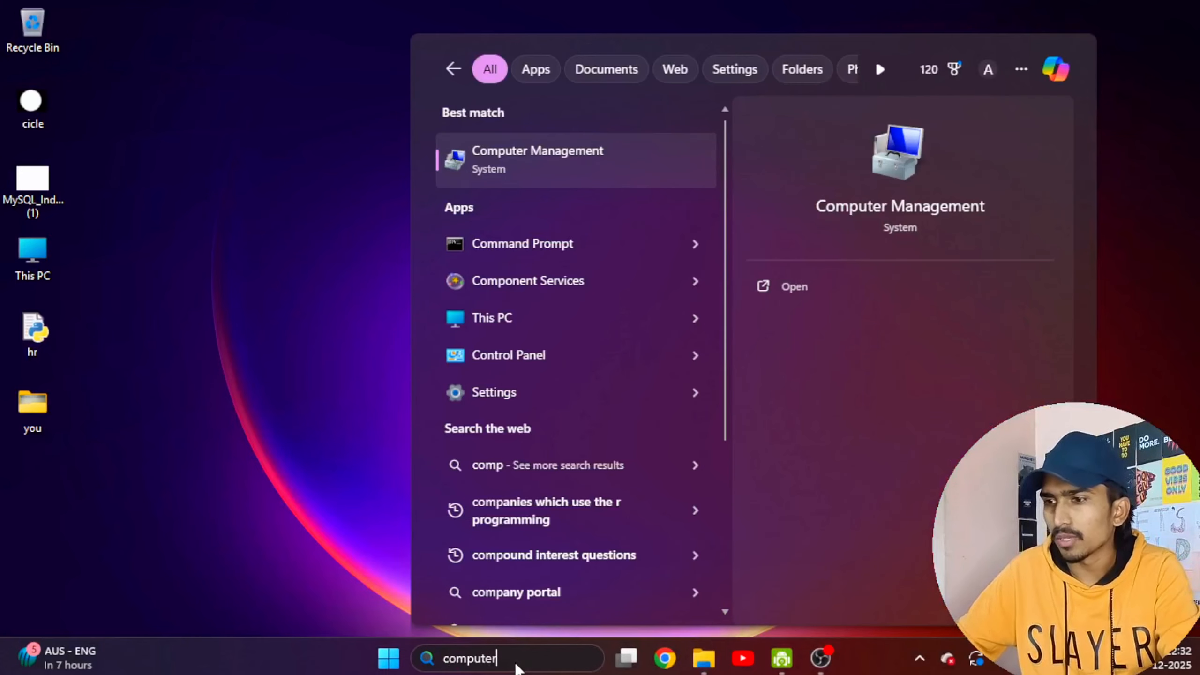
left_click(814, 287)
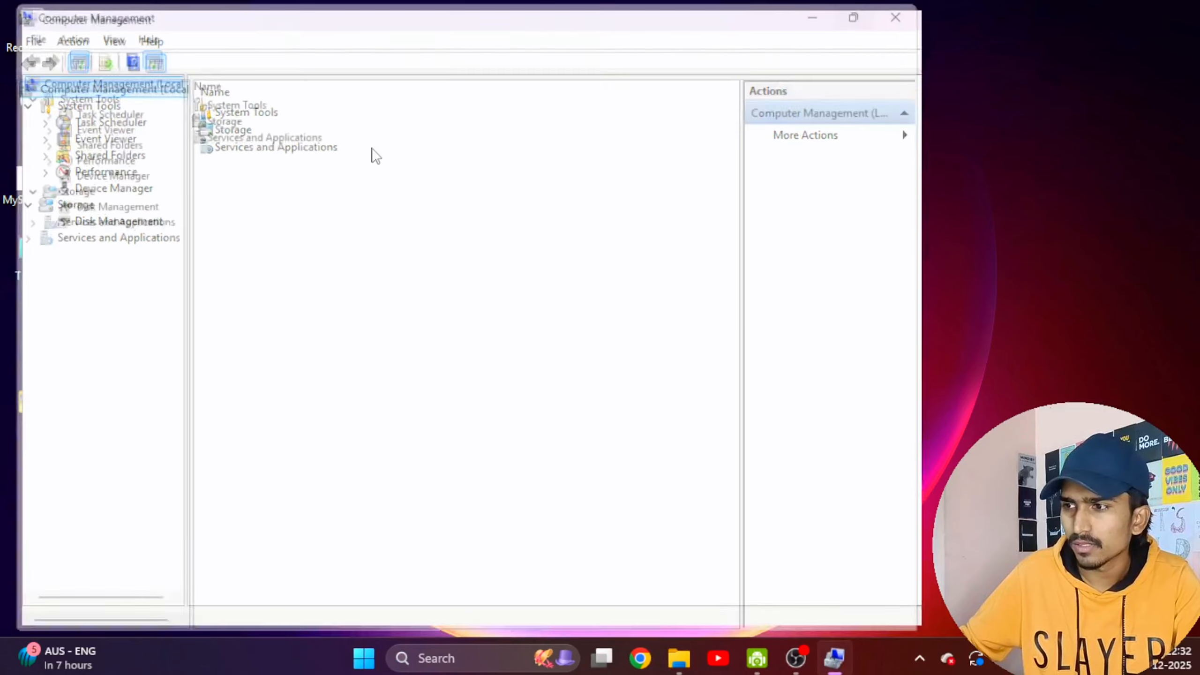
left_click(94, 204)
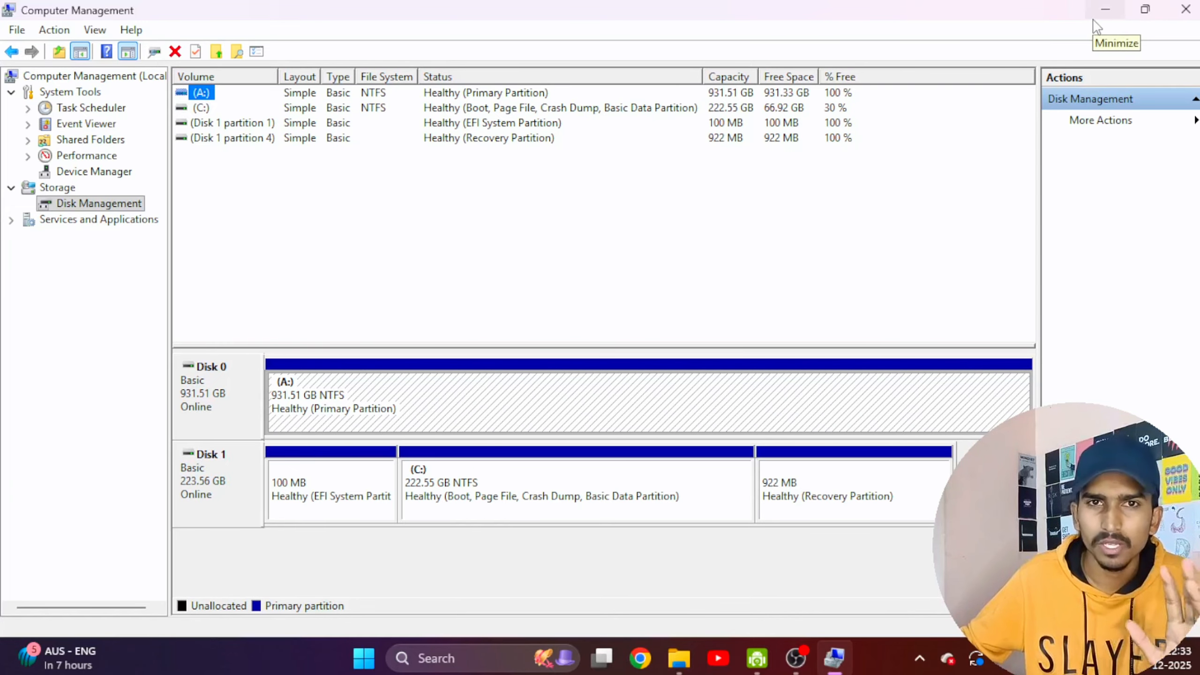
left_click(1105, 10)
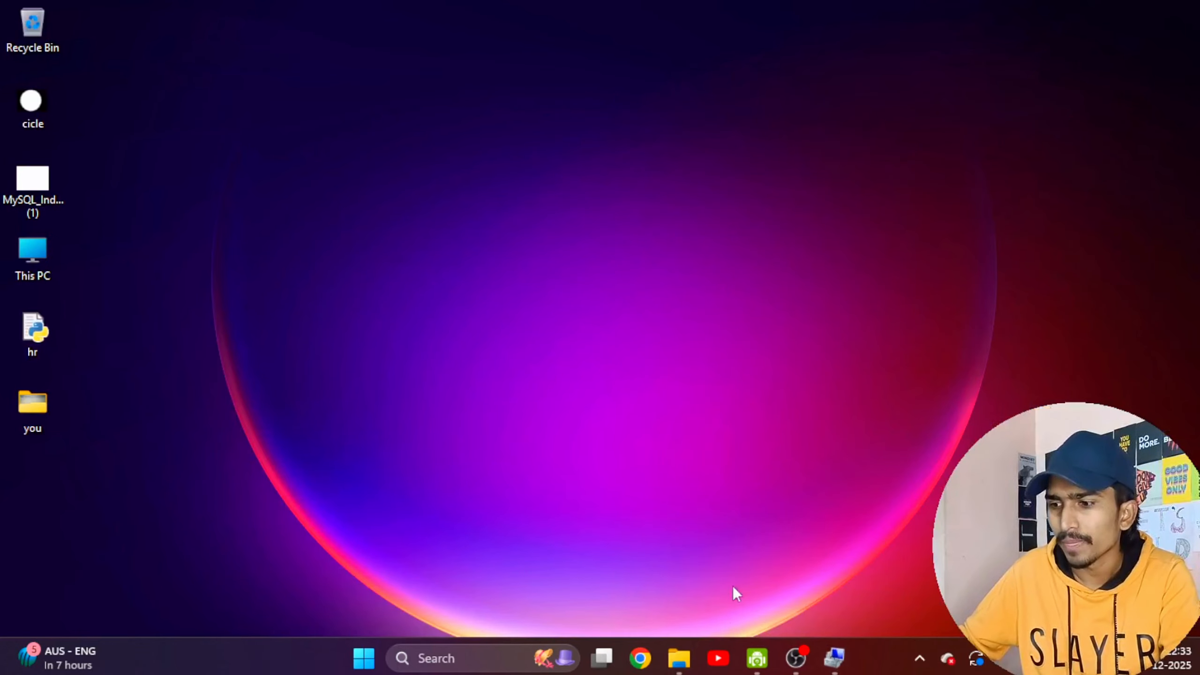
Switch to Chrome and search Google for "testdisk cgsecurity".
left_click(640, 658)
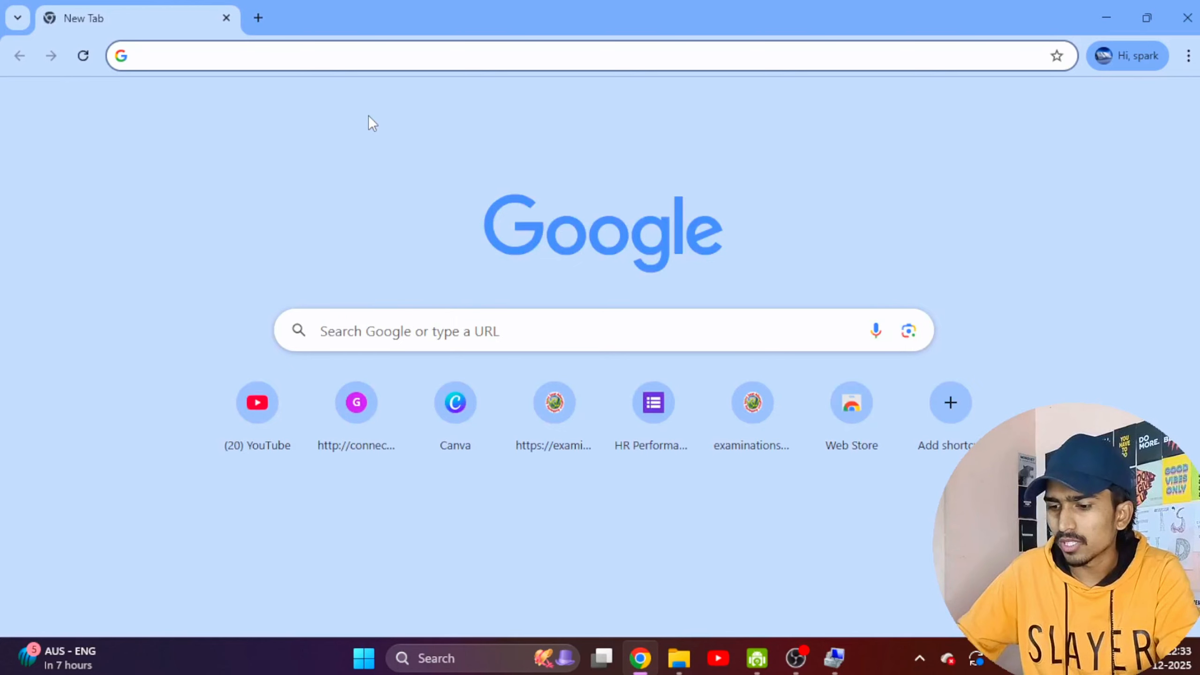
type("testdisk ")
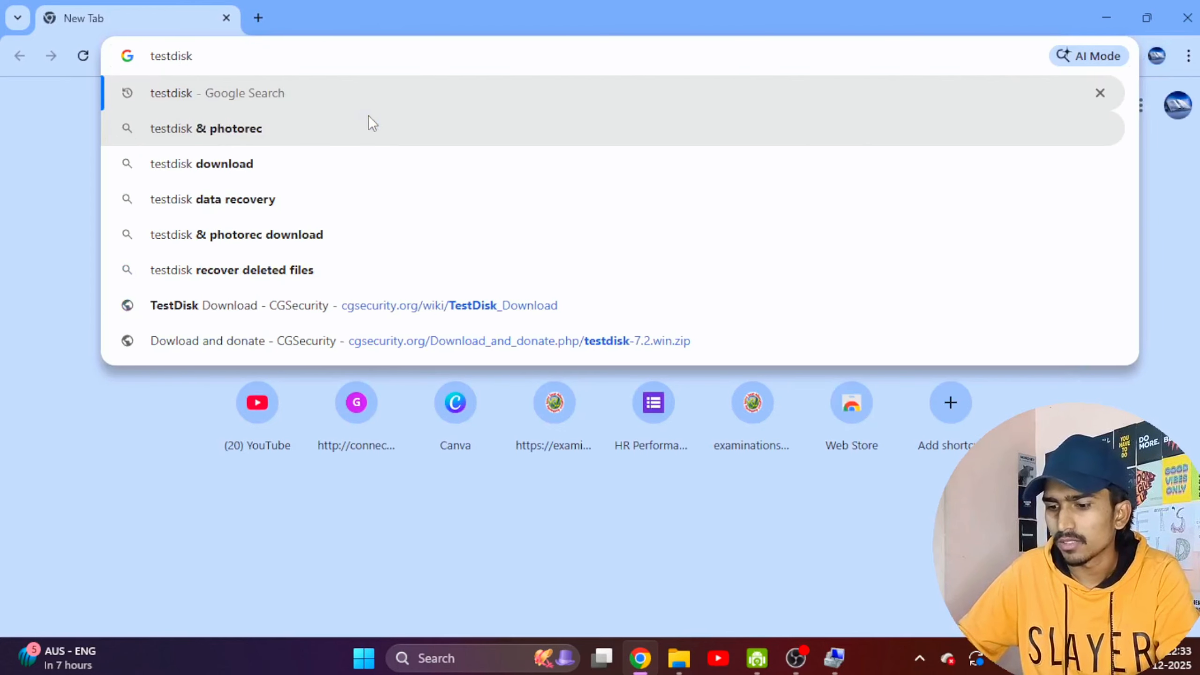
type("cgsecuri")
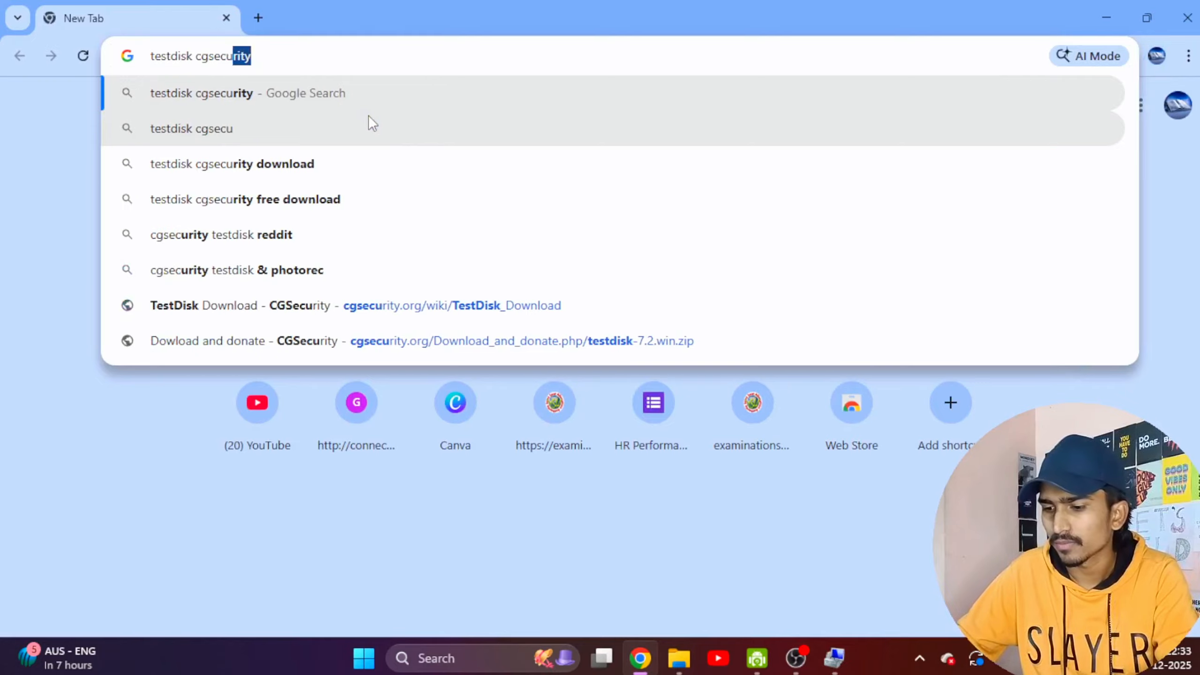
type("ty")
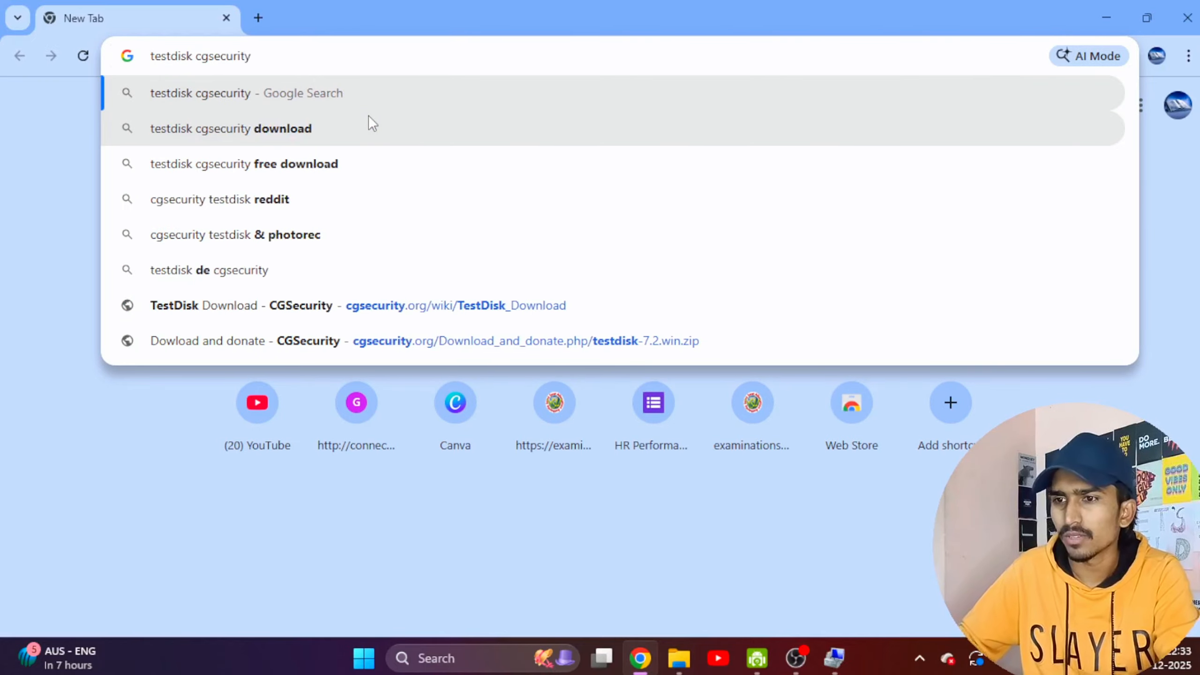
key("Return")
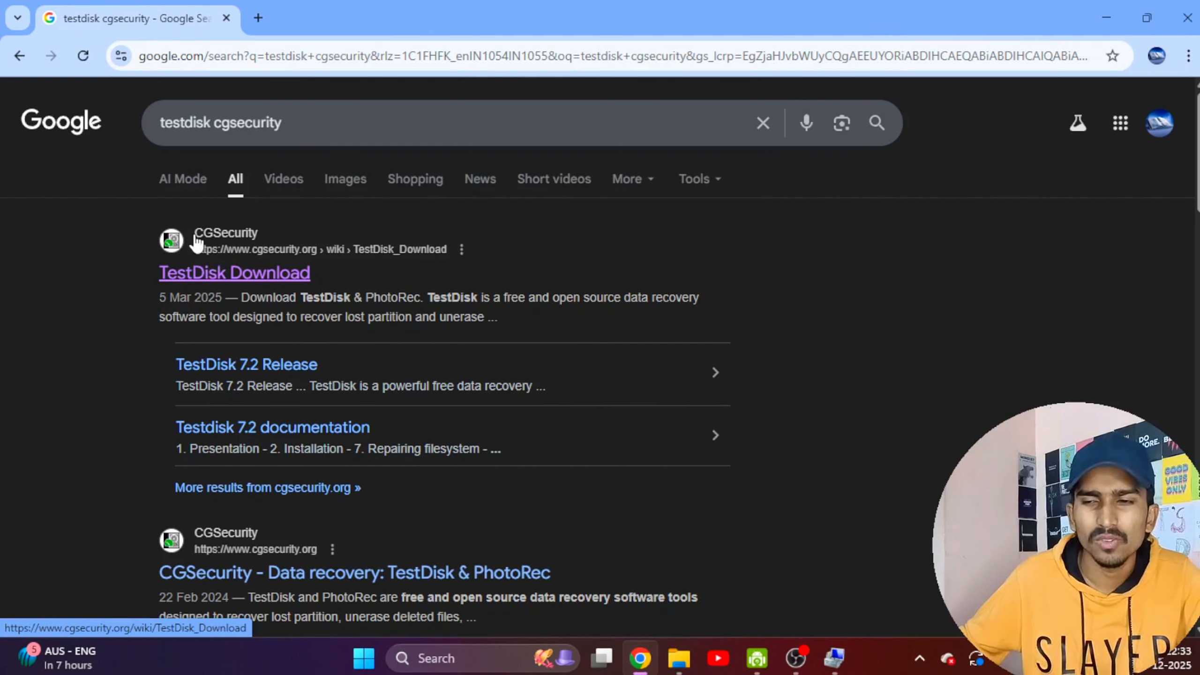
Open CGSecurity's TestDisk Download page and compare the download options for the 7.3-WIP beta and the 7.2 release.
left_click(210, 275)
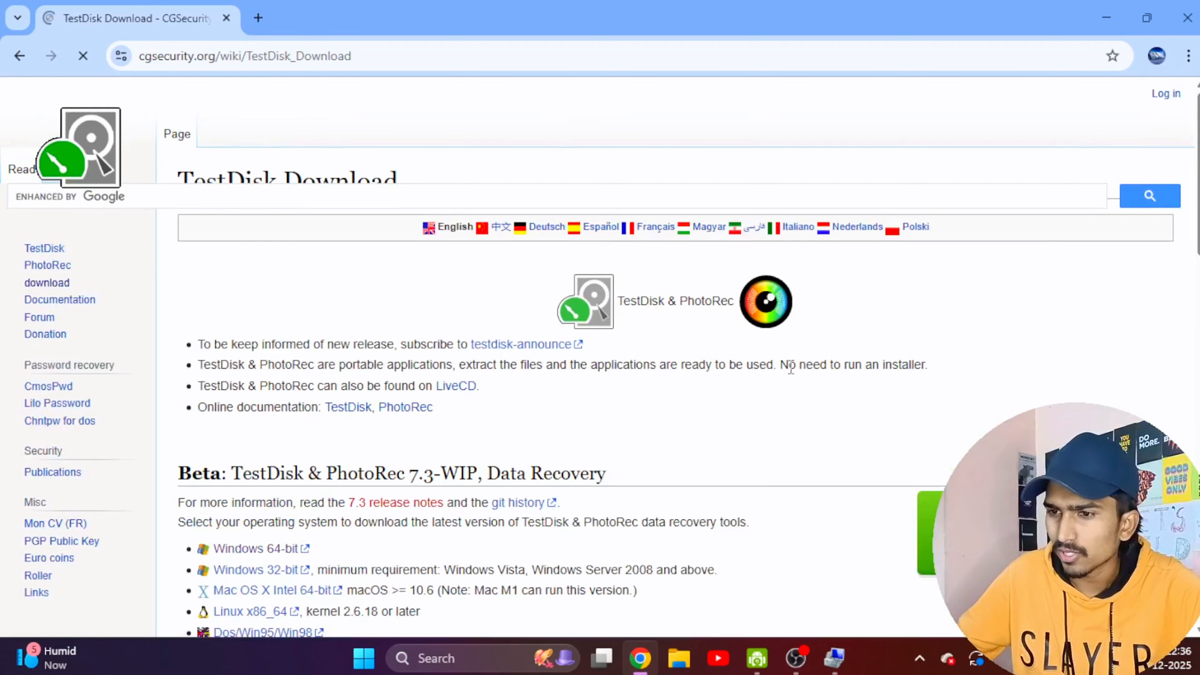
scroll(482, 310, "down", 2)
scroll(590, 316, "down", 3)
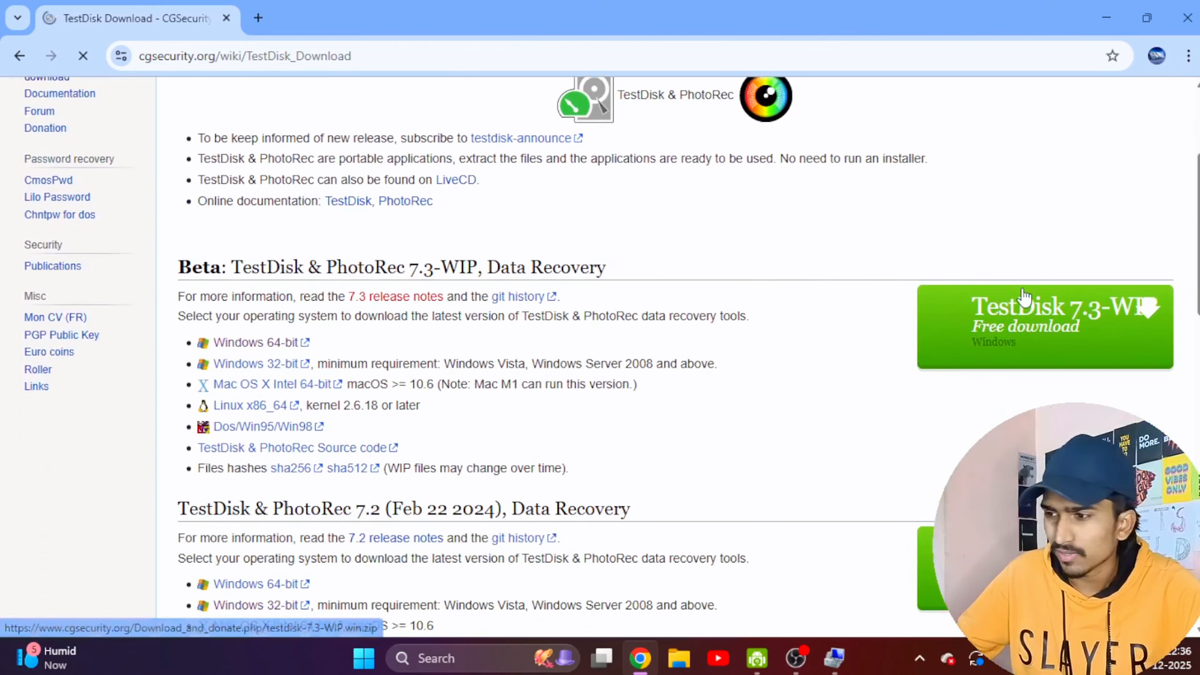
scroll(1044, 341, "down", 4)
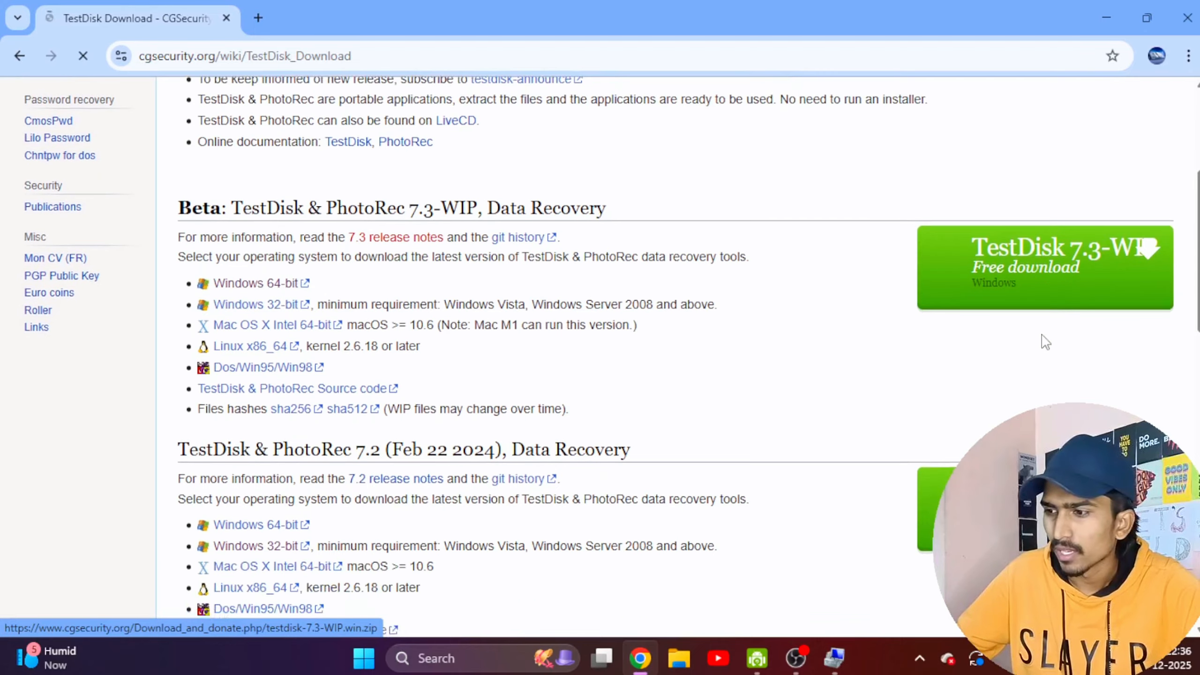
scroll(614, 391, "down", 1)
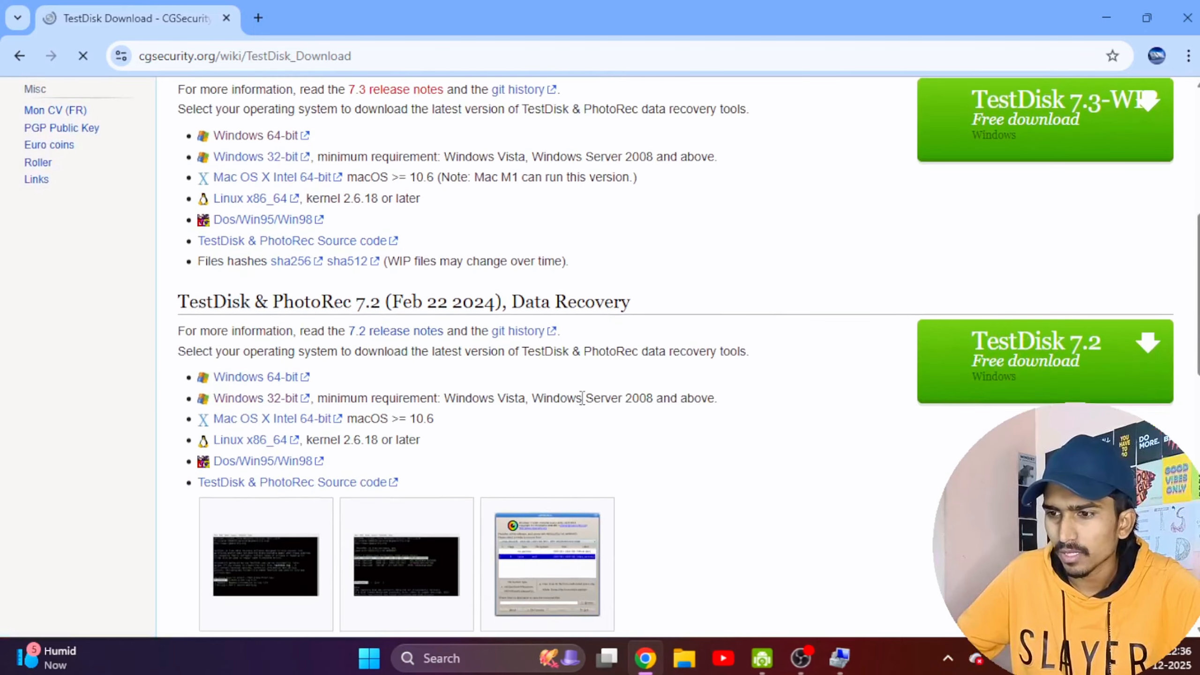
scroll(520, 402, "up", 2)
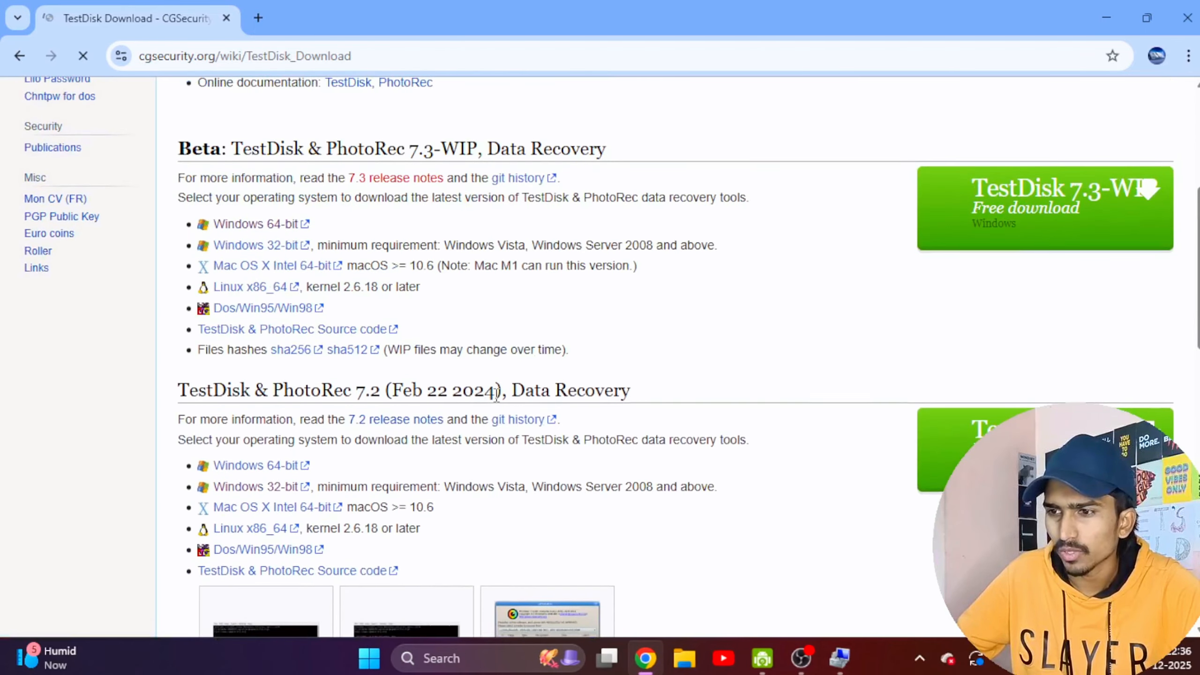
scroll(496, 392, "down", 1)
scroll(520, 381, "up", 1)
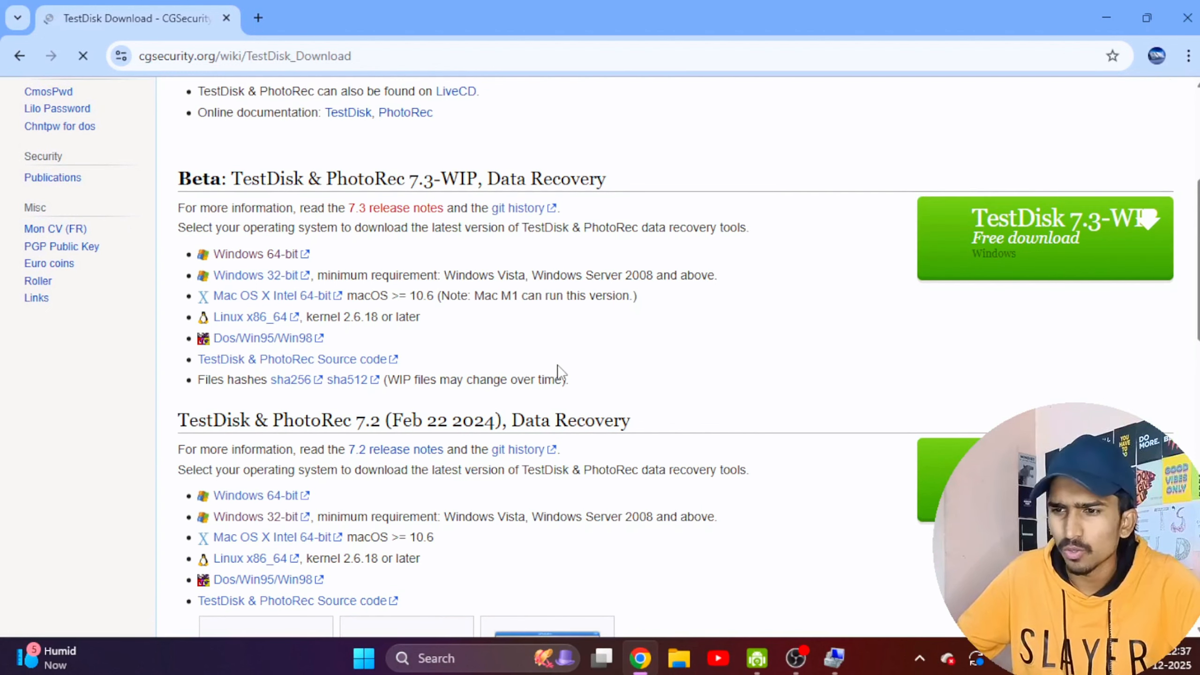
scroll(747, 348, "down", 3)
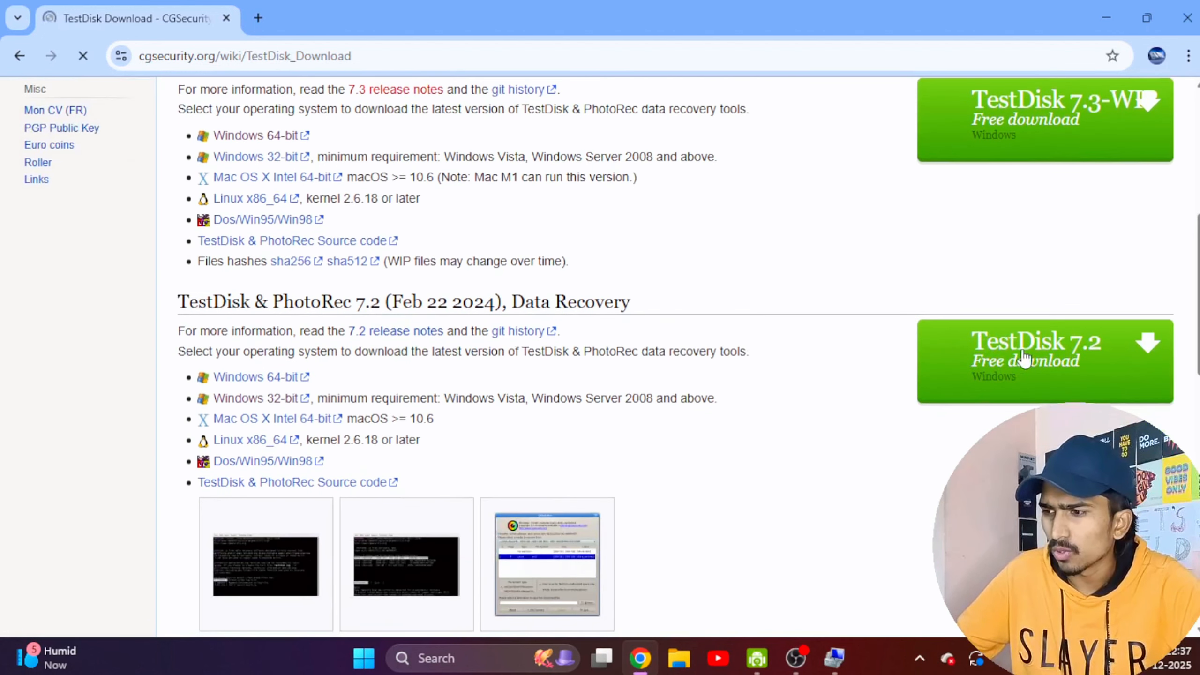
scroll(1095, 359, "up", 1)
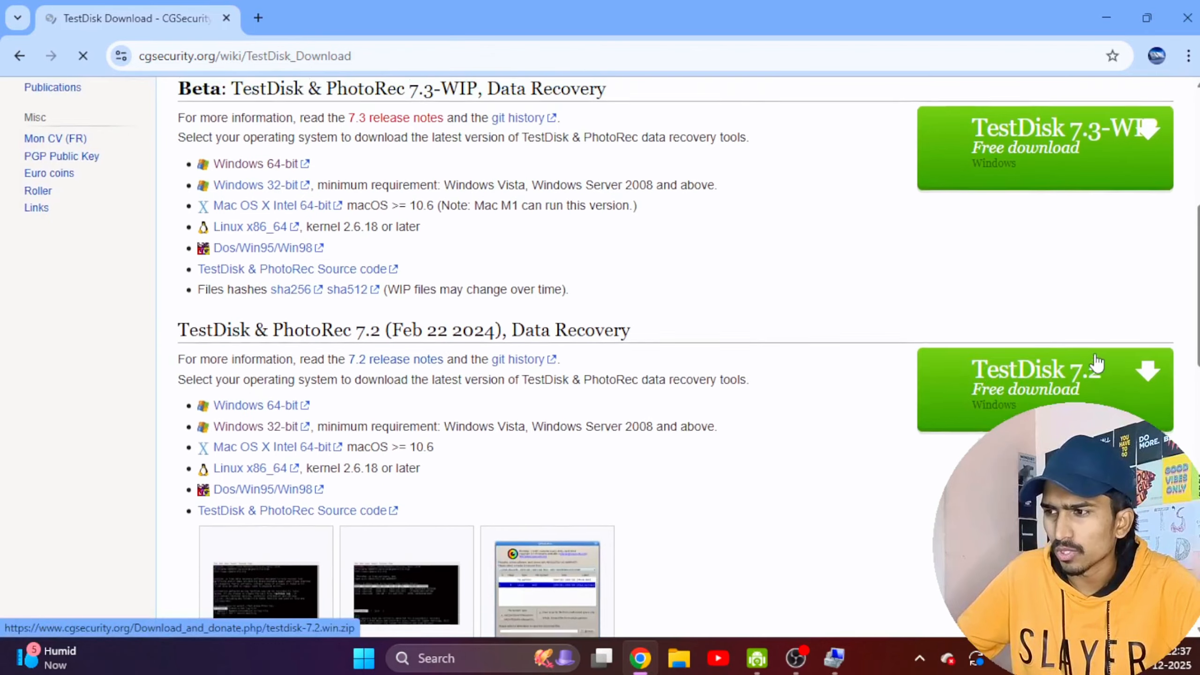
scroll(1025, 385, "up", 1)
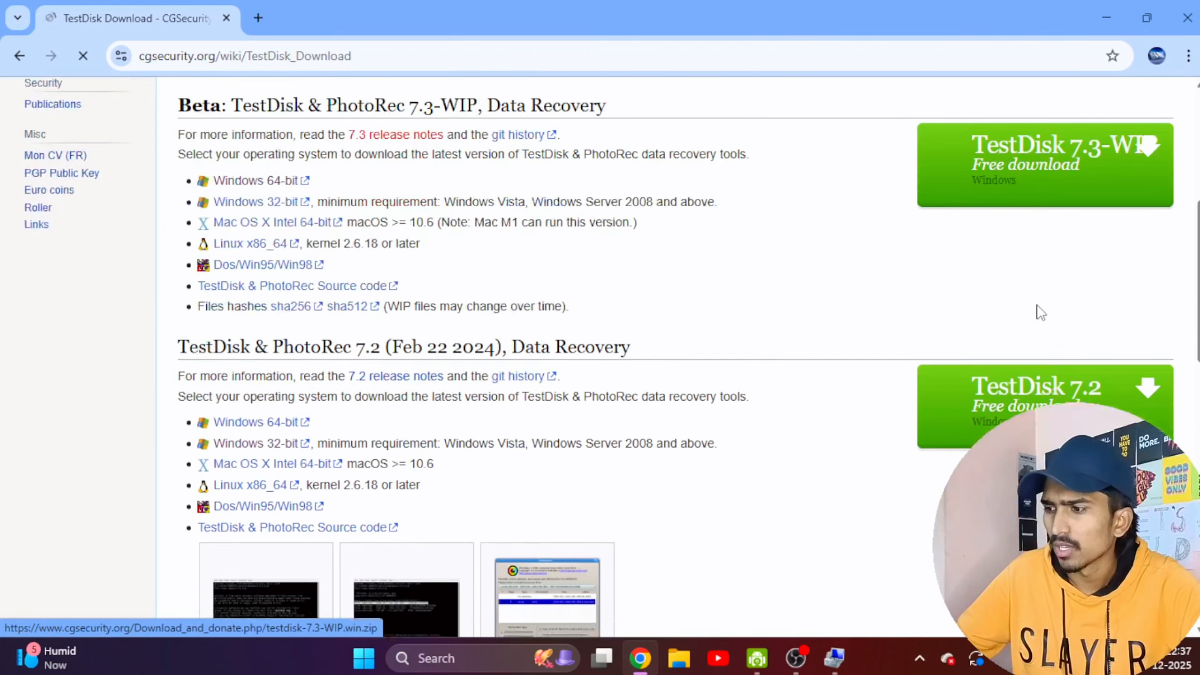
scroll(1039, 308, "down", 3)
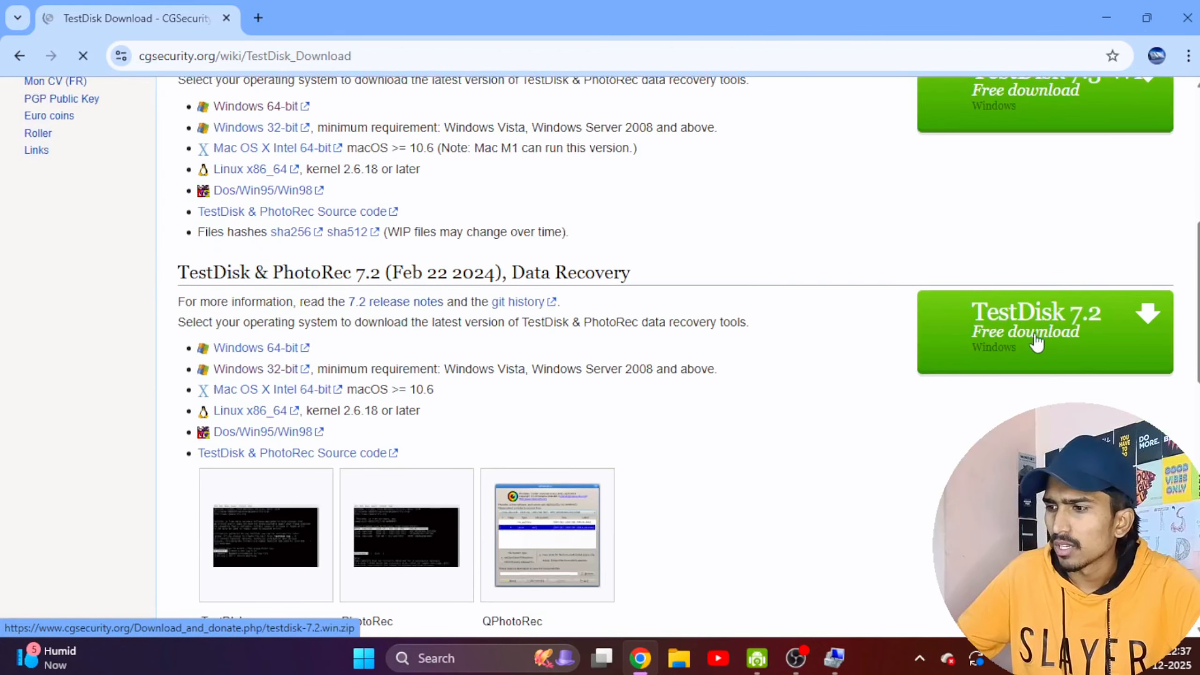
Request the free Windows download of TestDisk 7.2 and dismiss the advertisement.
left_click(1011, 332)
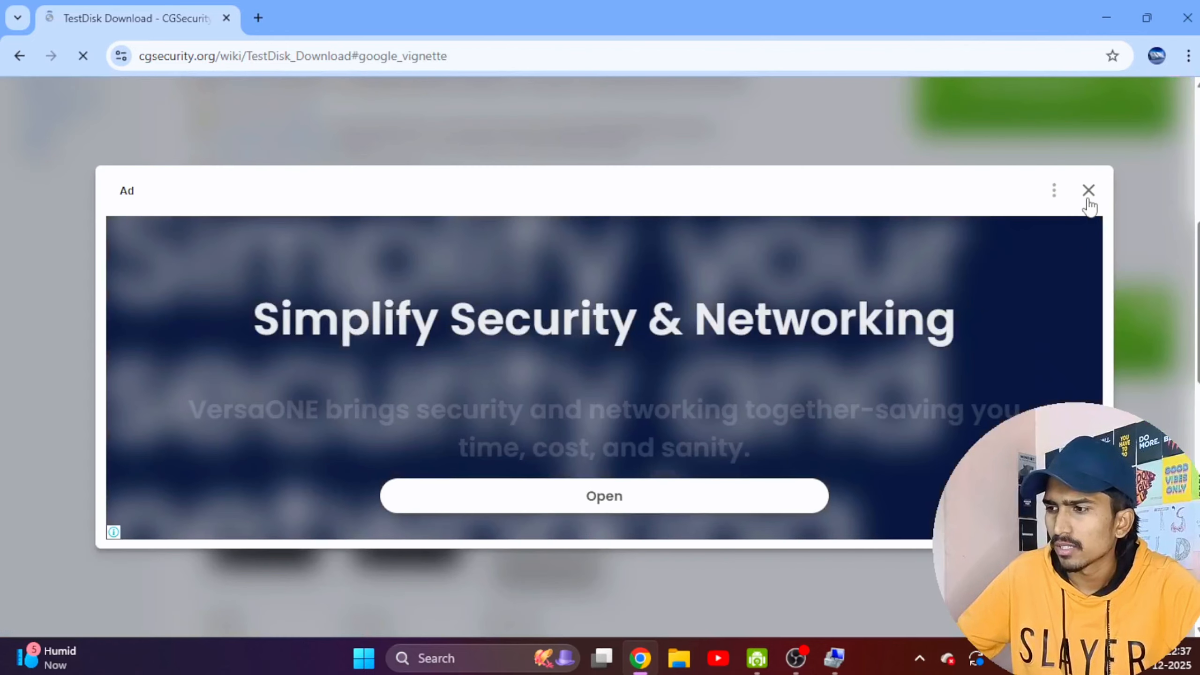
left_click(1088, 191)
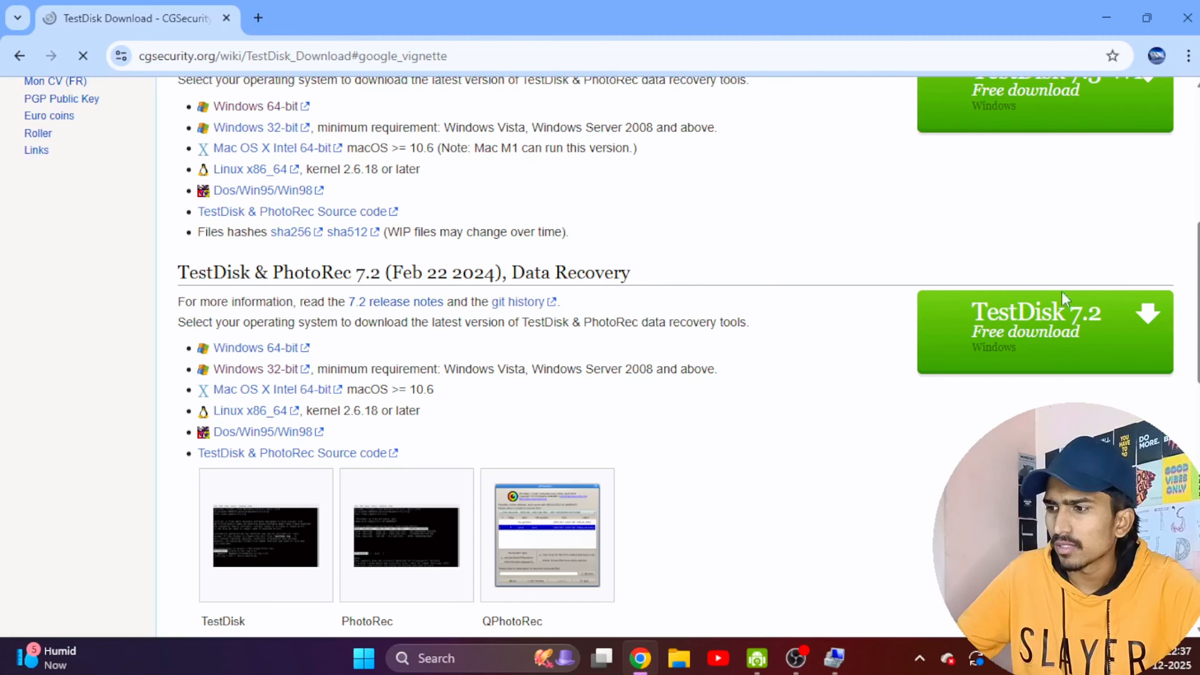
scroll(1058, 303, "up", 5)
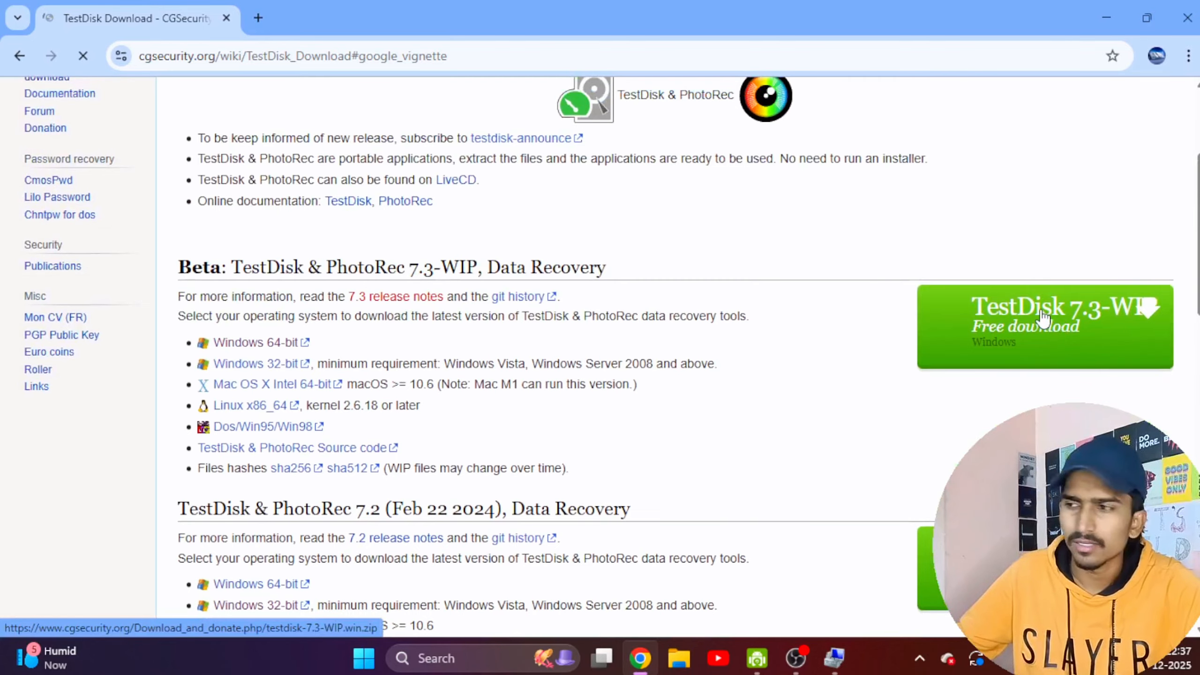
scroll(1030, 326, "down", 5)
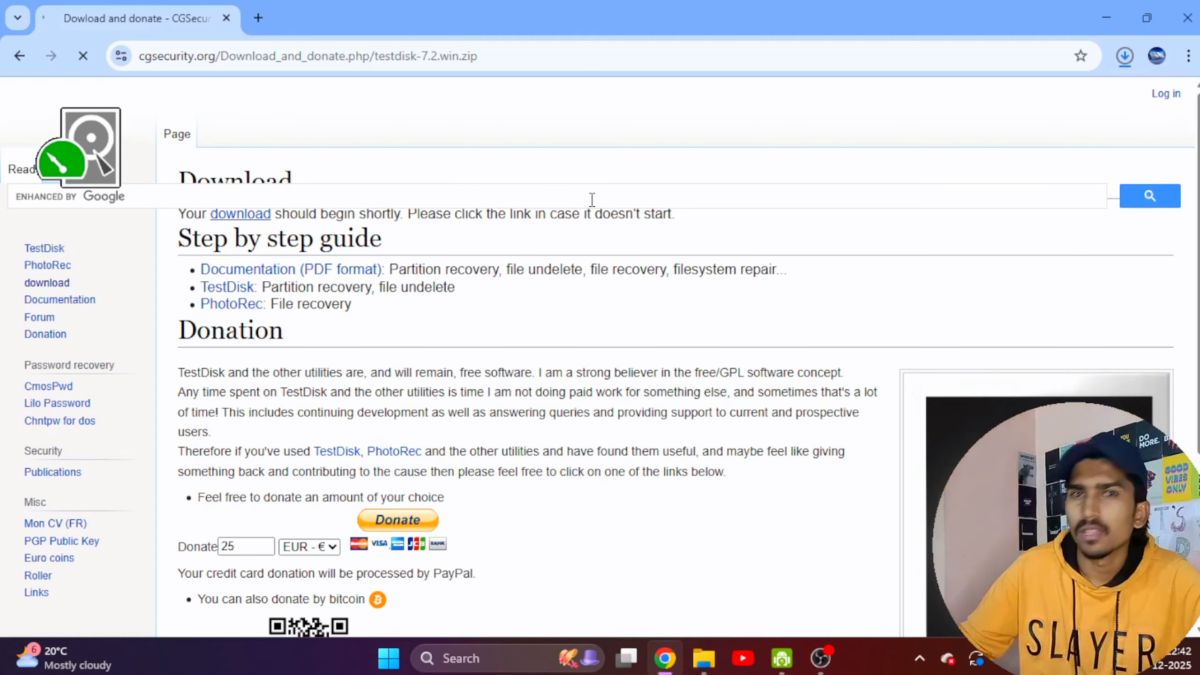
Cancel the running testdisk-7.2.win.zip download and return to the desktop.
left_click(1126, 53)
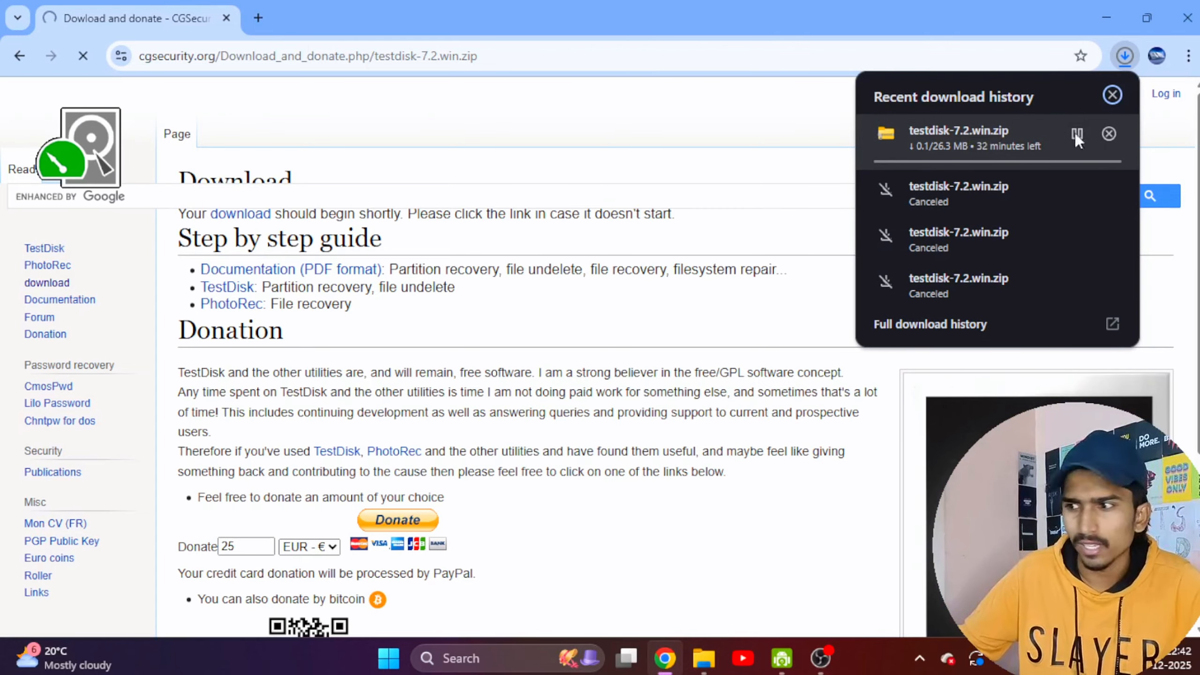
left_click(1108, 134)
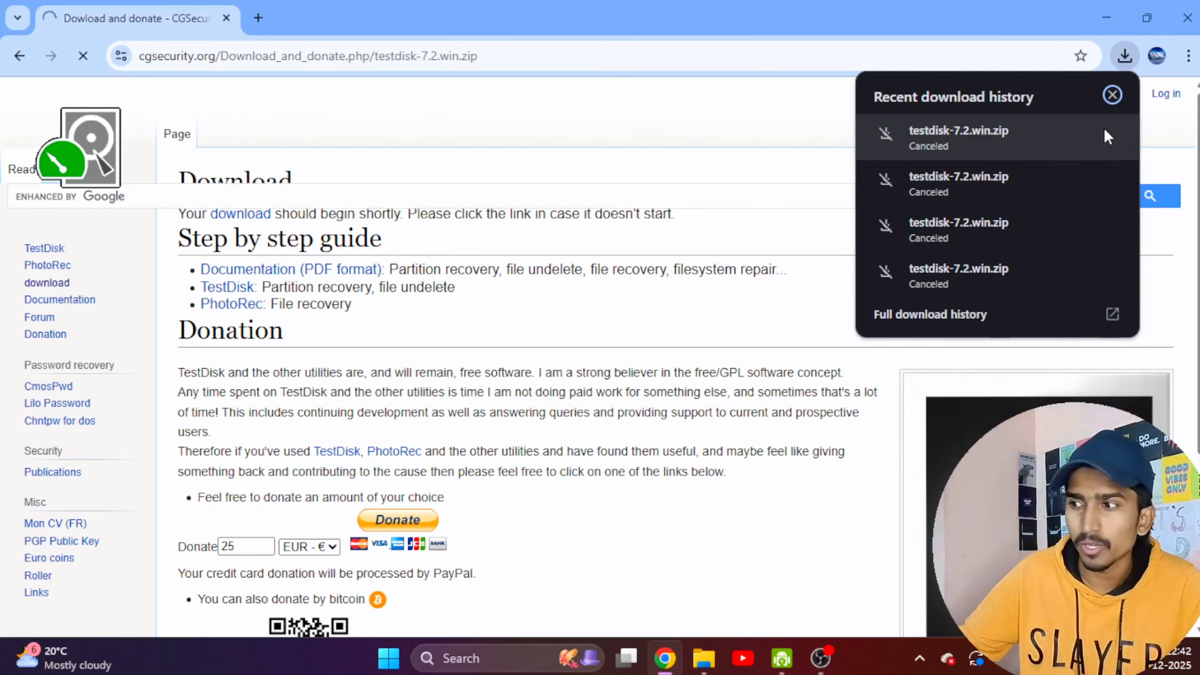
left_click(1109, 7)
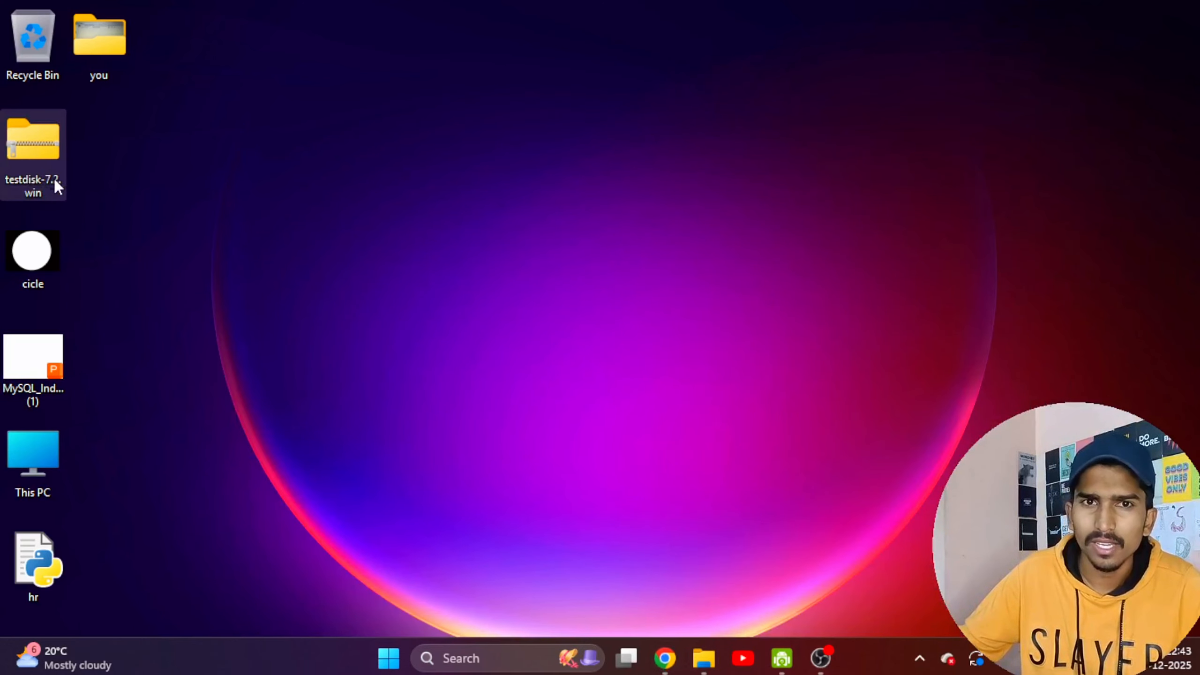
Extract the testdisk-7.2.win archive from the desktop to A:\testdisk-7.2.win and open the extracted testdisk-7.2 folder.
right_click(44, 144)
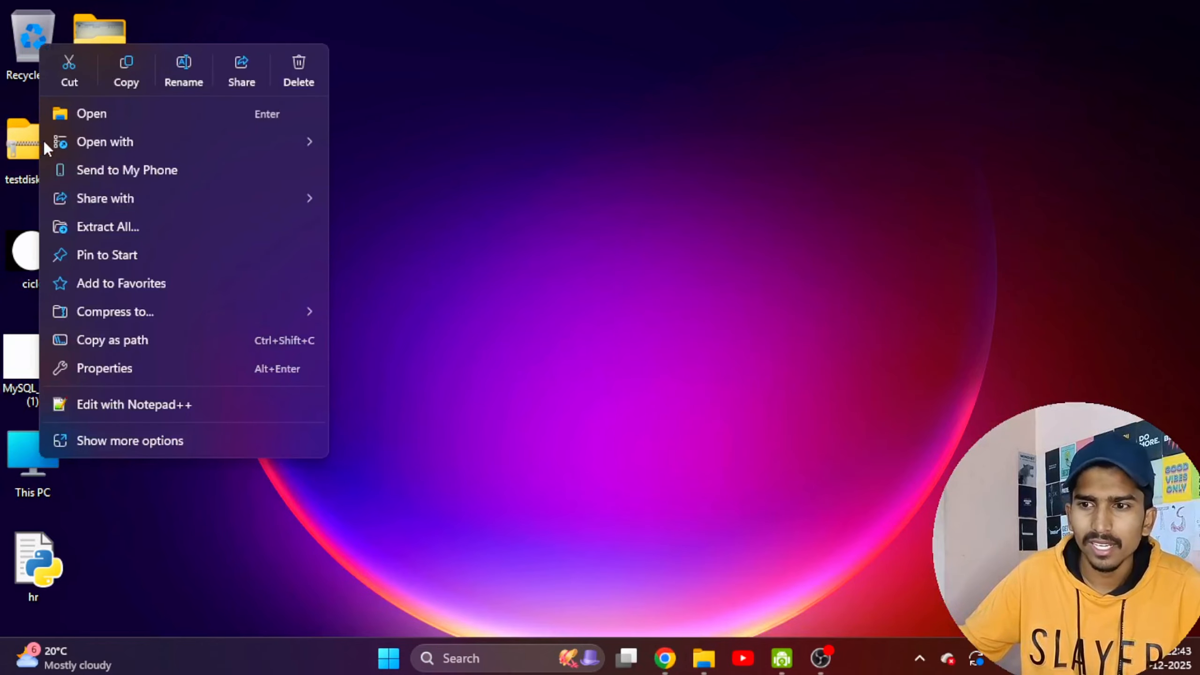
left_click(142, 225)
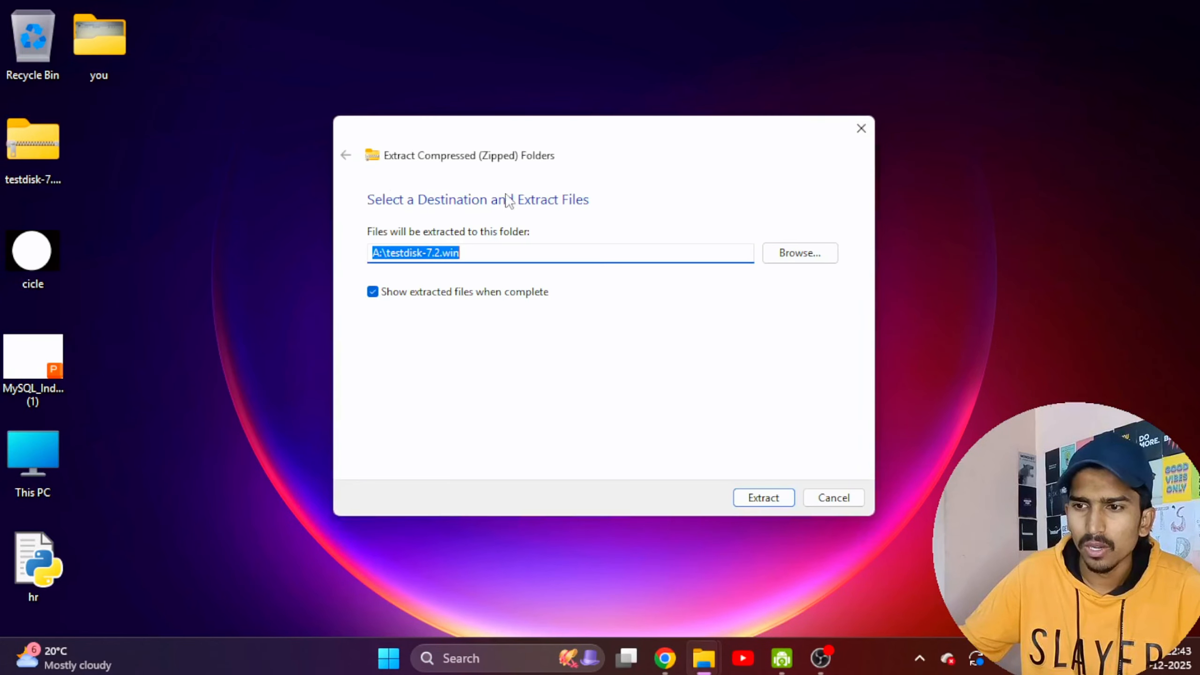
left_click(763, 501)
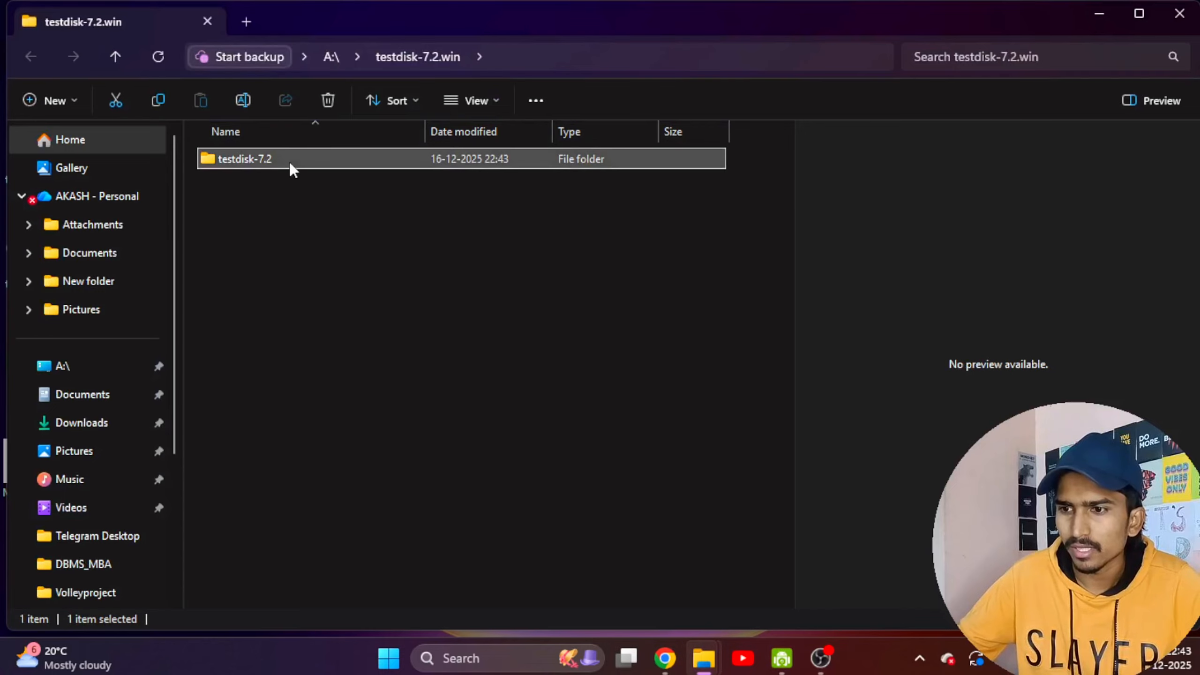
double_click(289, 161)
Locate the testdisk_win application in the testdisk-7.2 folder and run it as administrator.
scroll(301, 263, "down", 5)
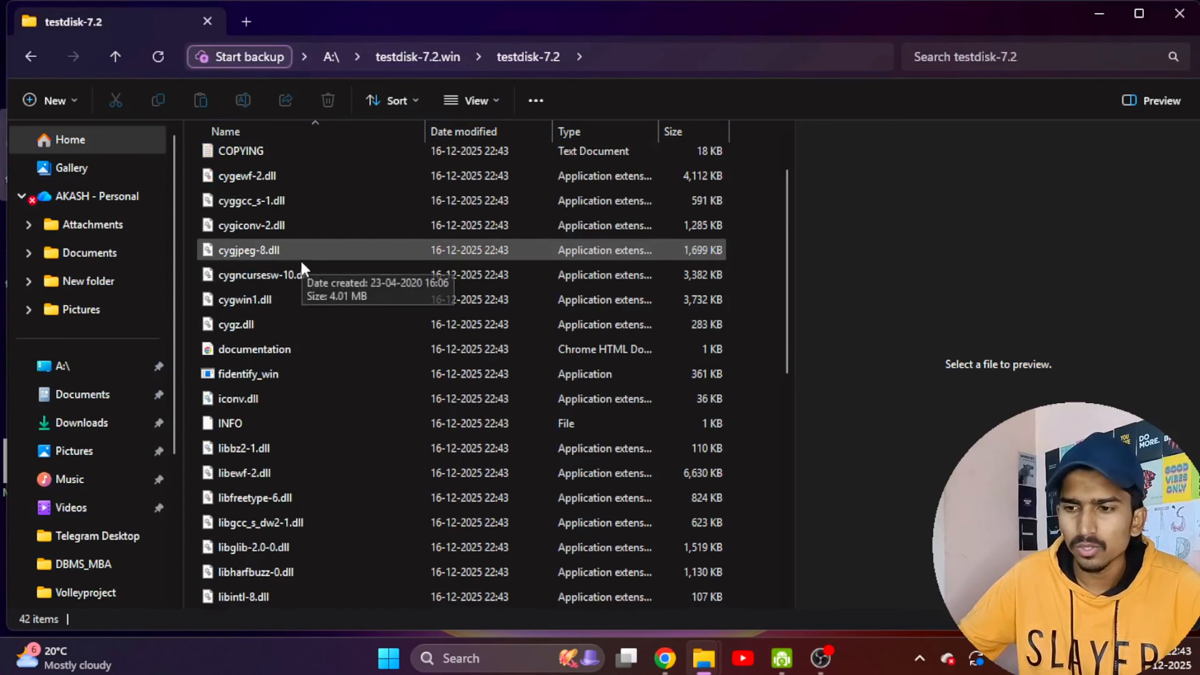
scroll(296, 281, "down", 3)
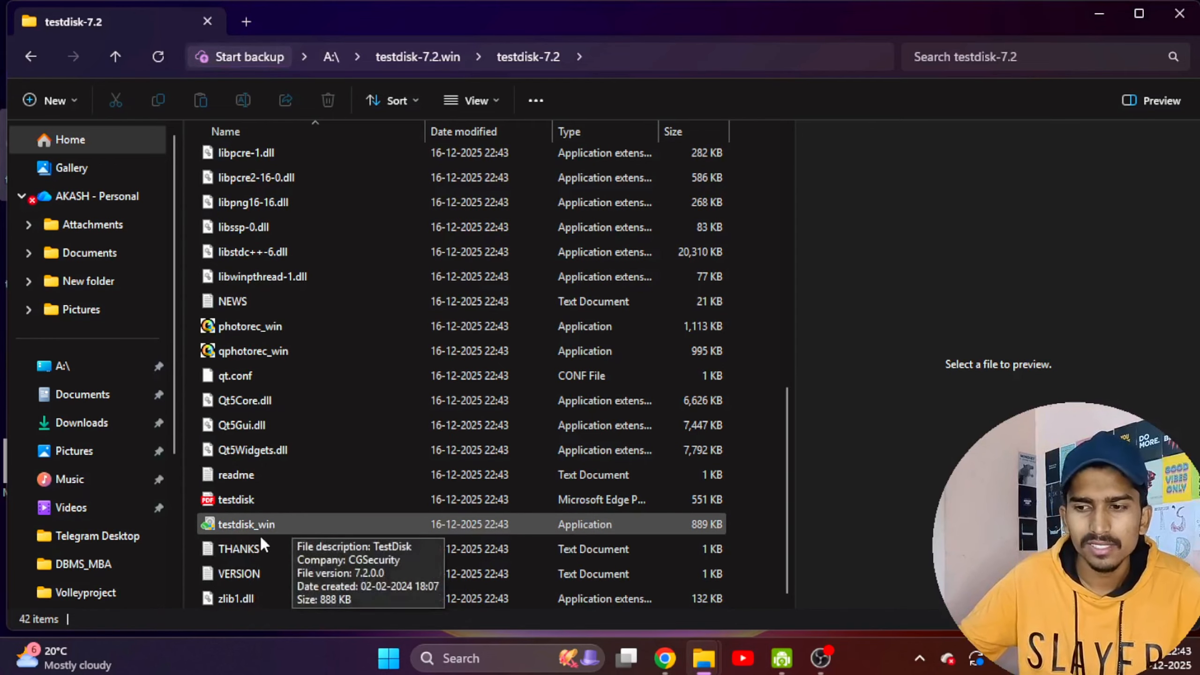
scroll(267, 530, "up", 2)
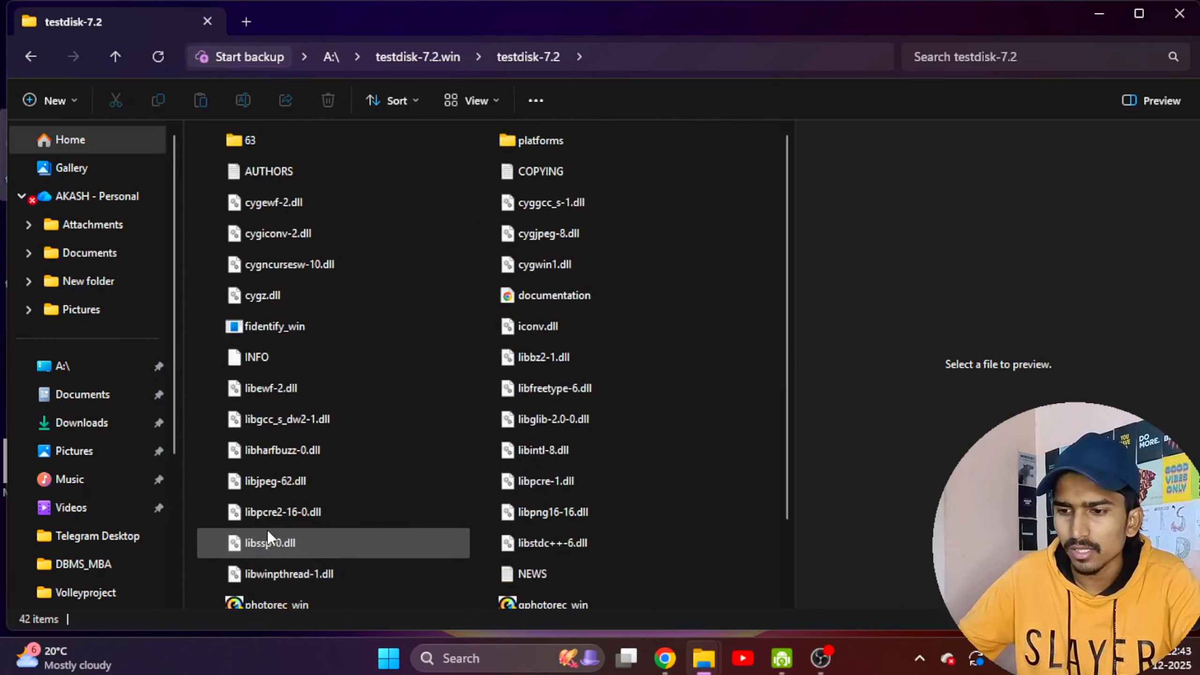
scroll(289, 538, "down", 3)
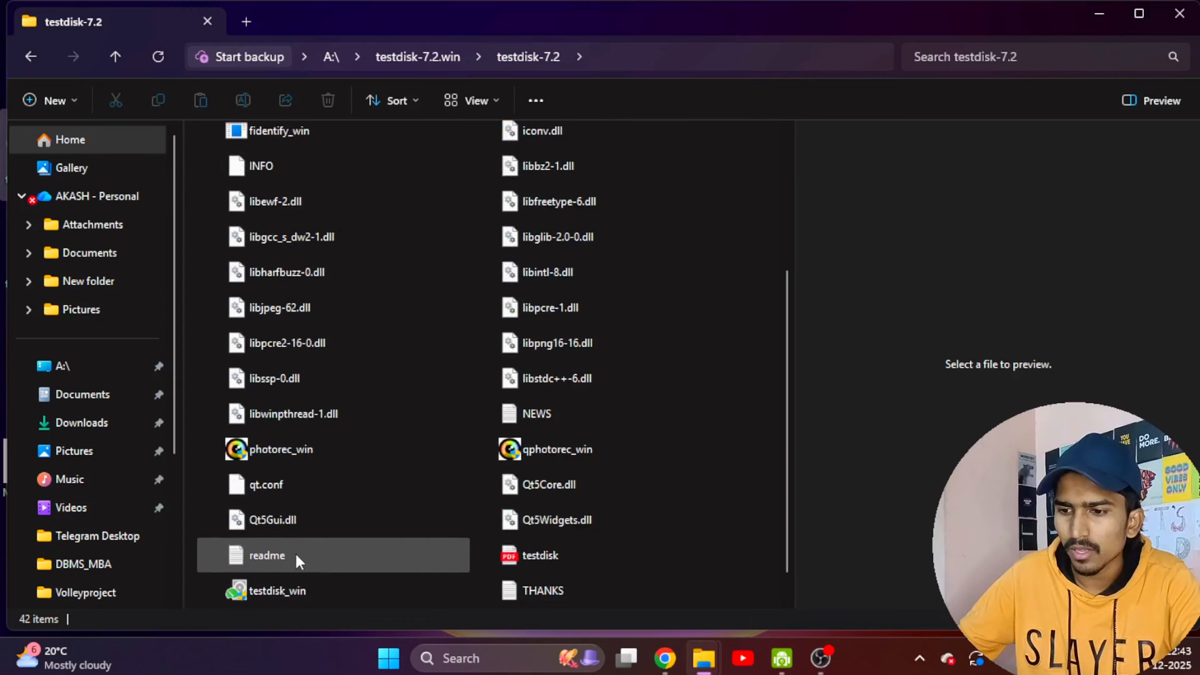
scroll(295, 554, "up", 1)
scroll(296, 576, "up", 3)
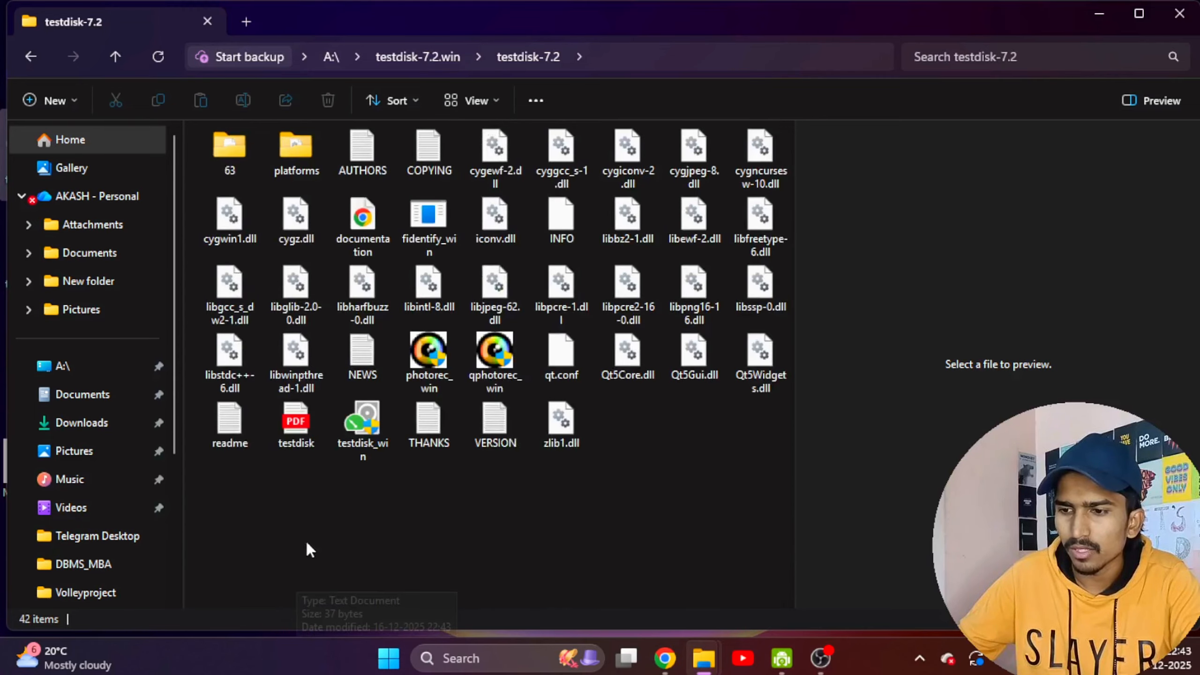
scroll(375, 428, "up", 1)
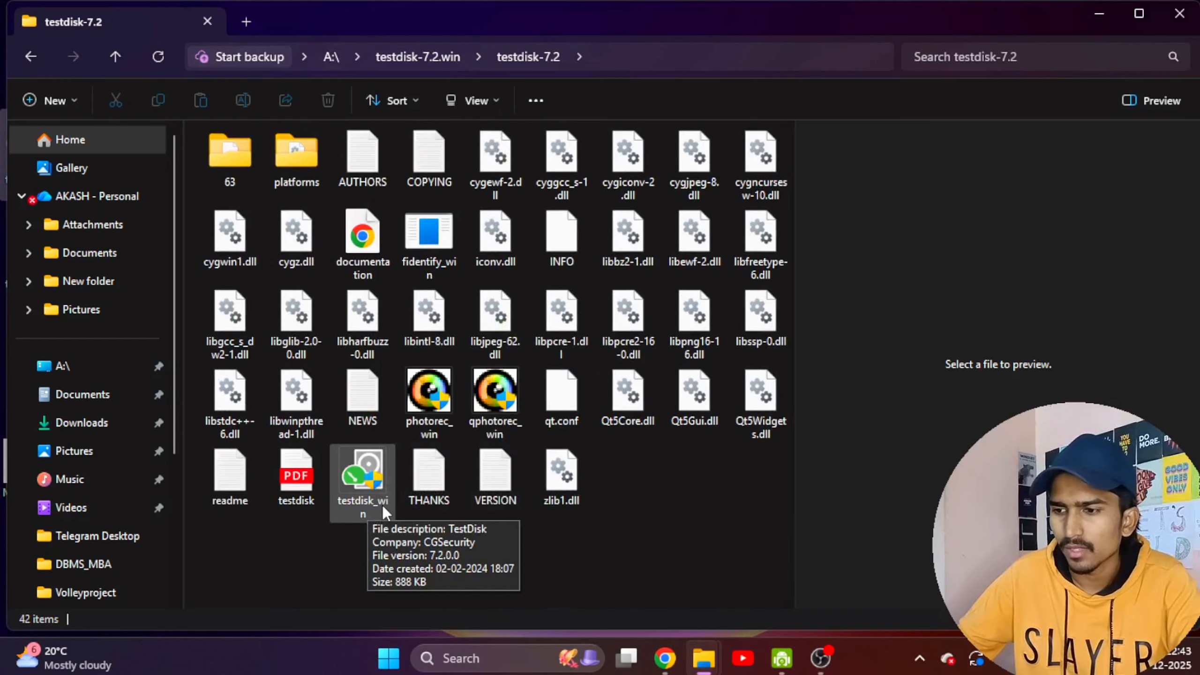
scroll(382, 505, "down", 3)
scroll(373, 447, "down", 2)
scroll(324, 494, "down", 2)
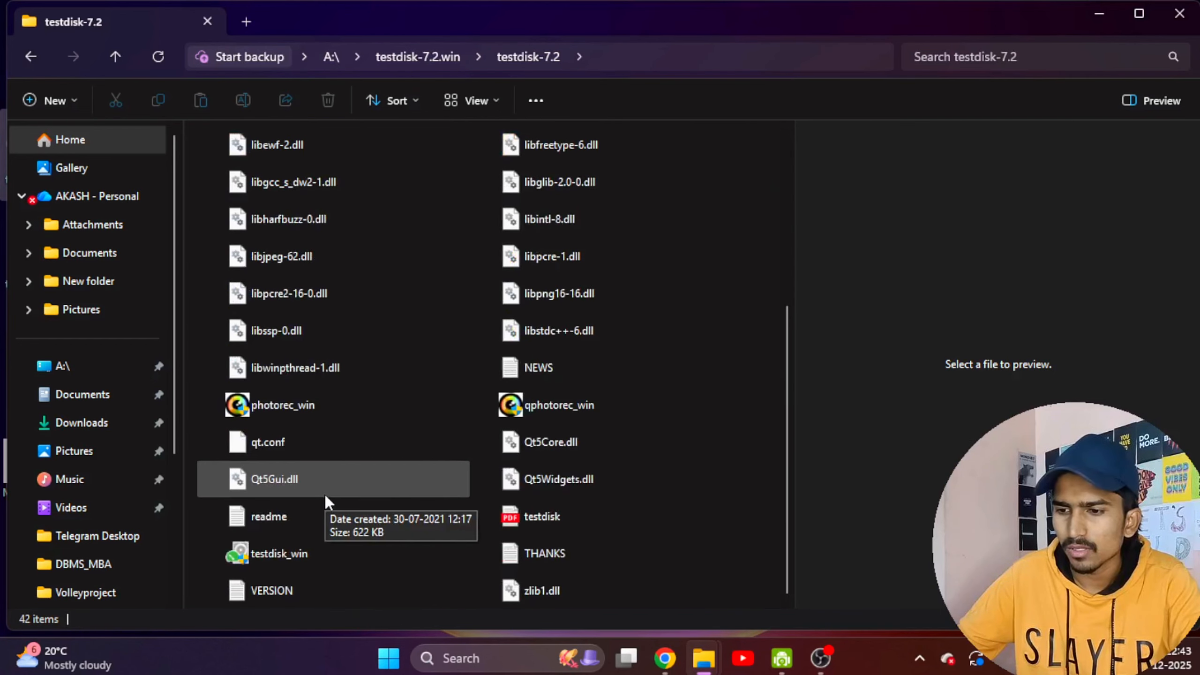
left_click(278, 544)
right_click(280, 542)
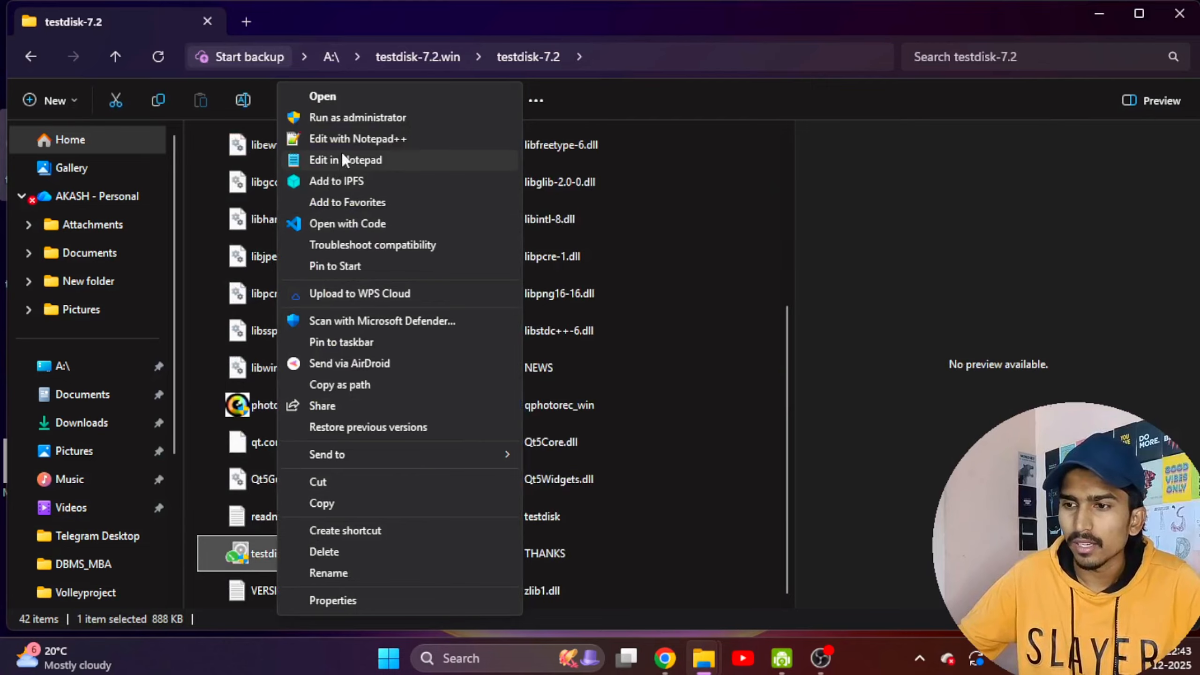
left_click(353, 114)
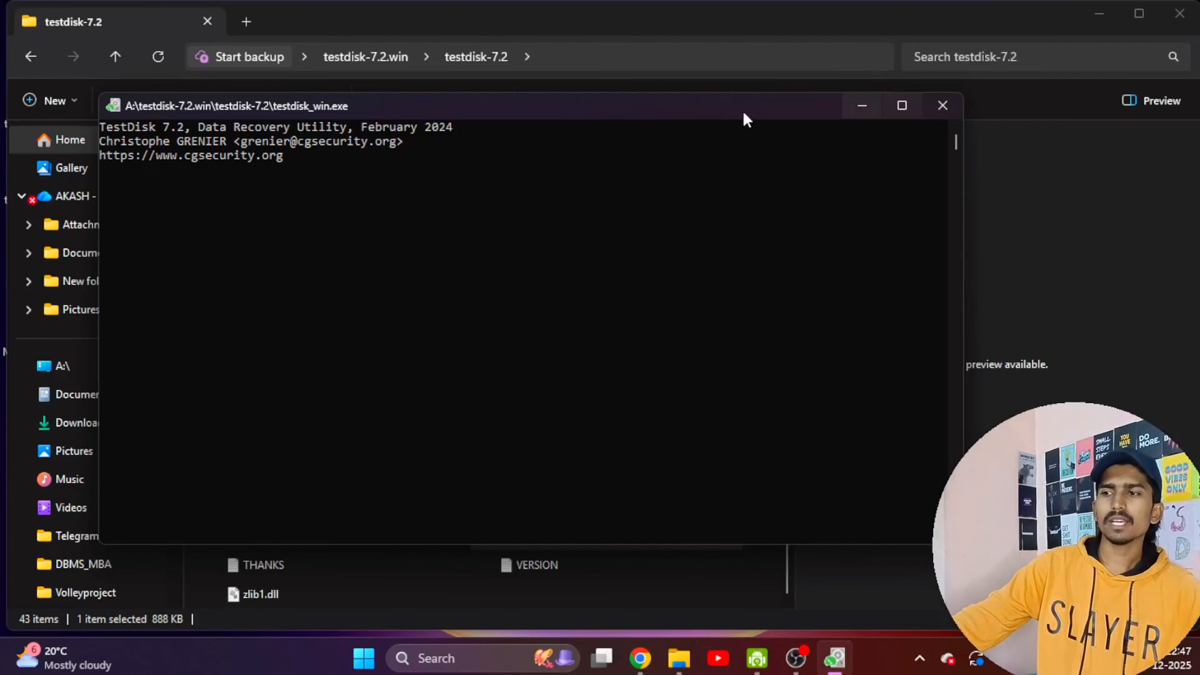
Minimize the File Explorer window and move the TestDisk console window up near the screen's upper edge.
left_click(1106, 3)
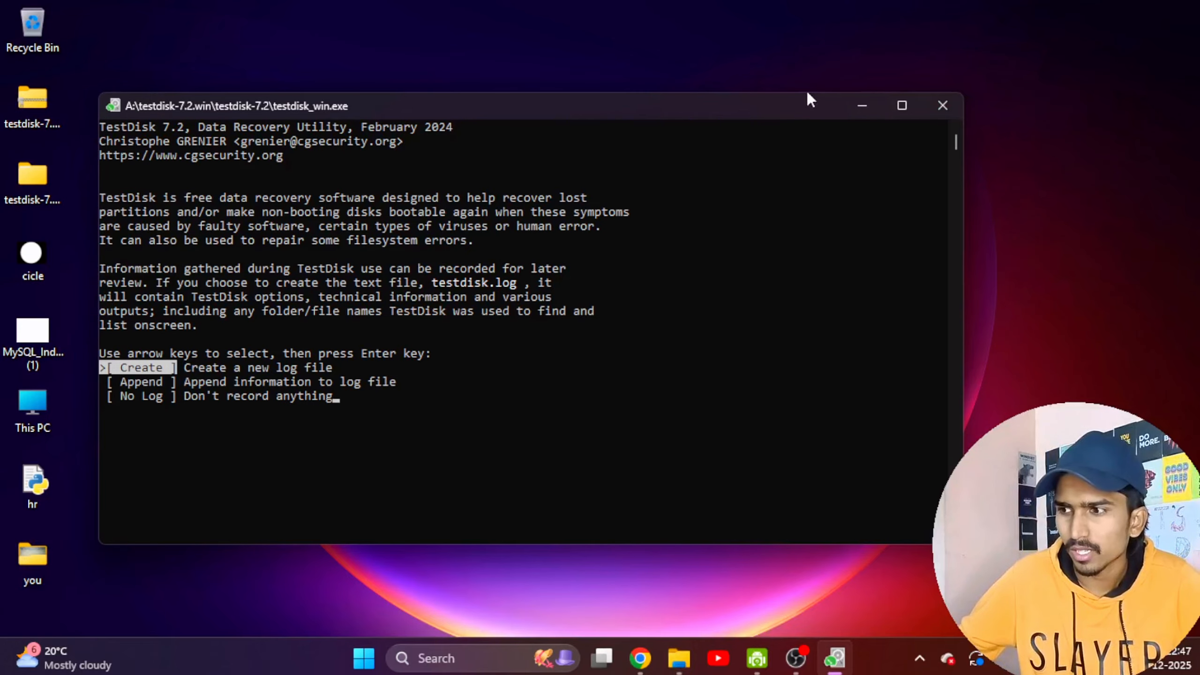
left_click_drag(808, 94, 820, 6)
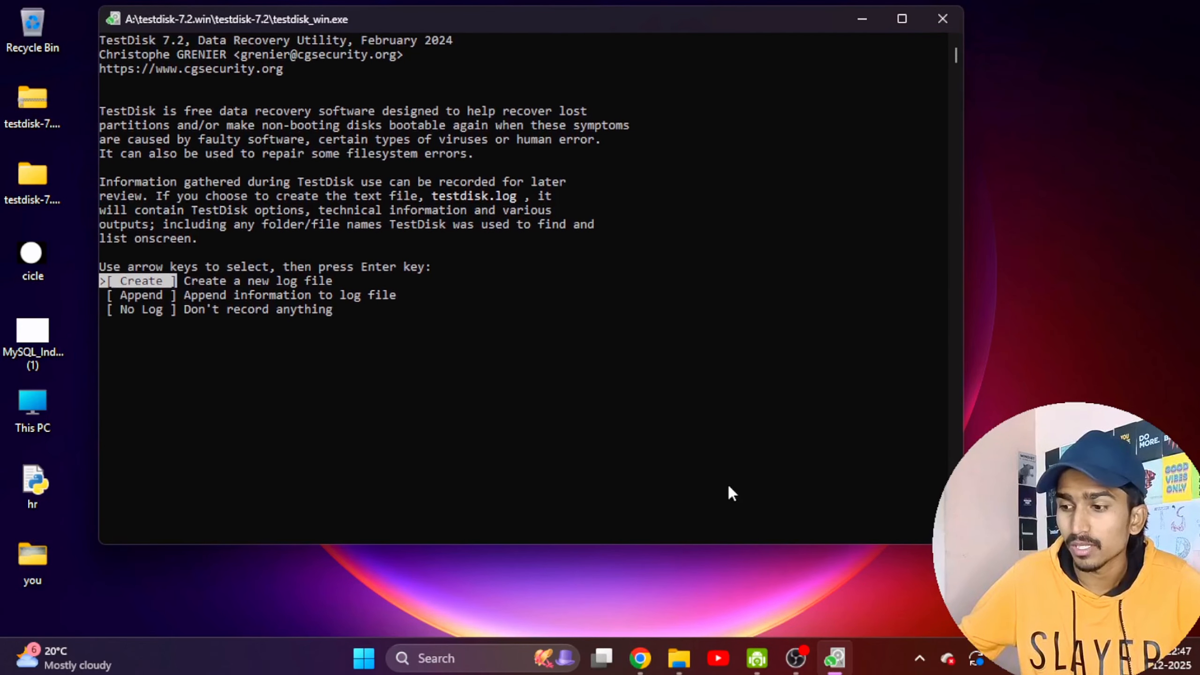
left_click_drag(728, 539, 718, 597)
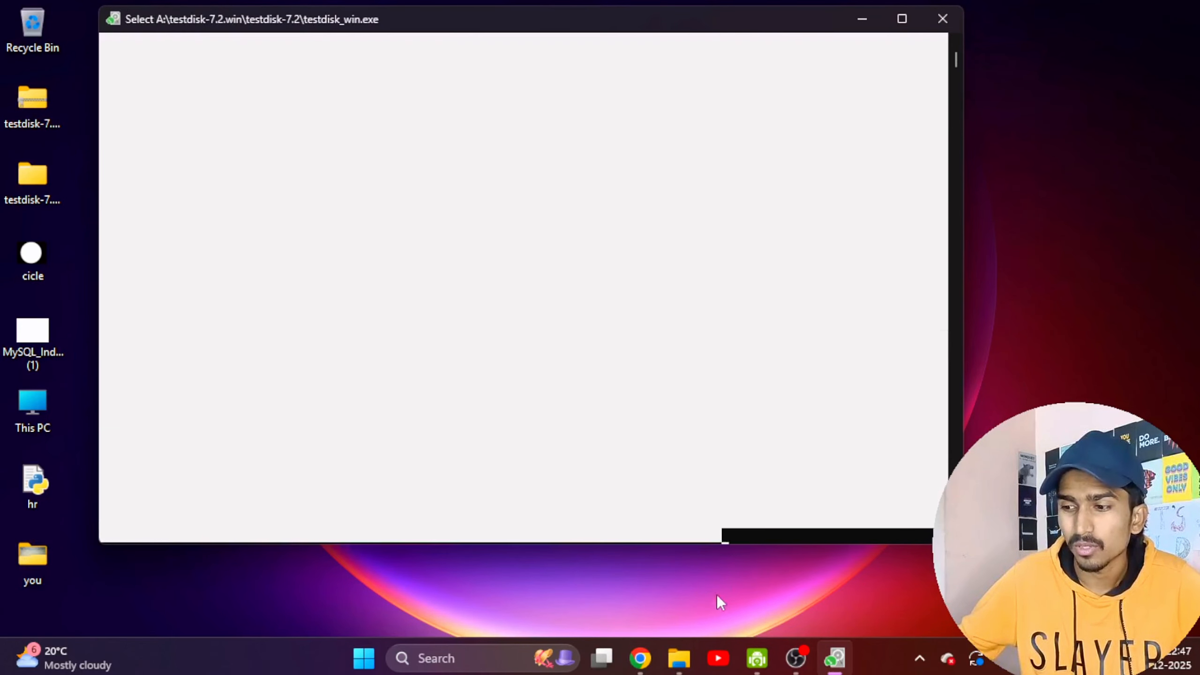
left_click(774, 465)
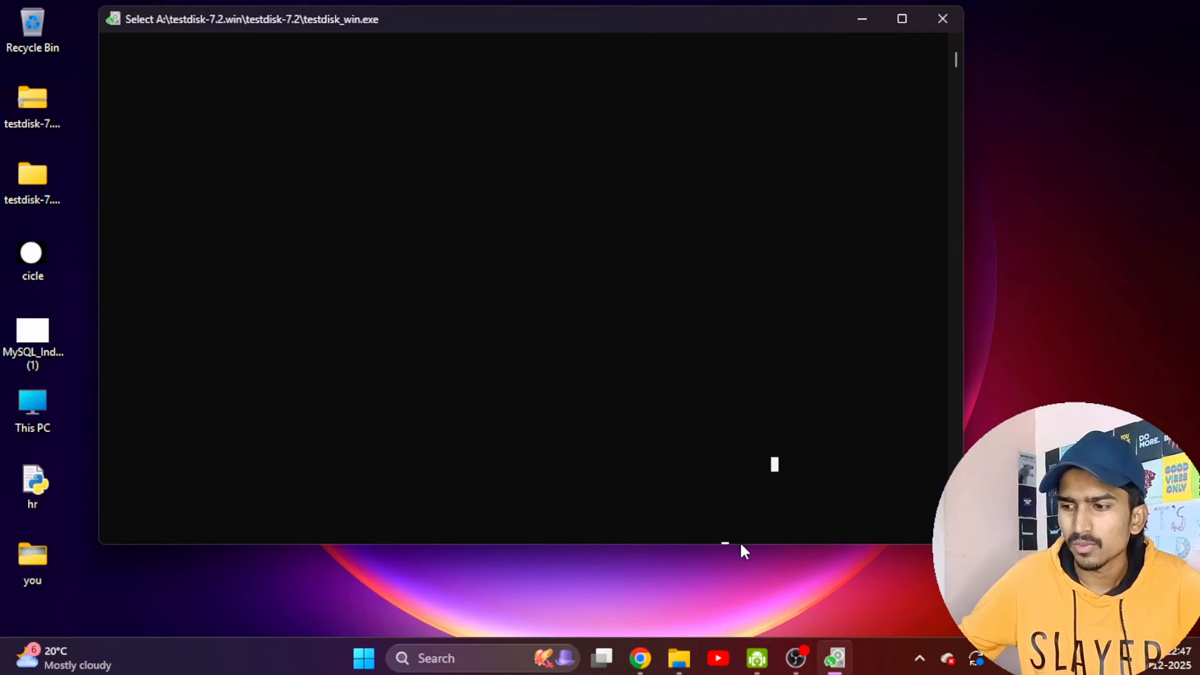
scroll(730, 472, "up", 4)
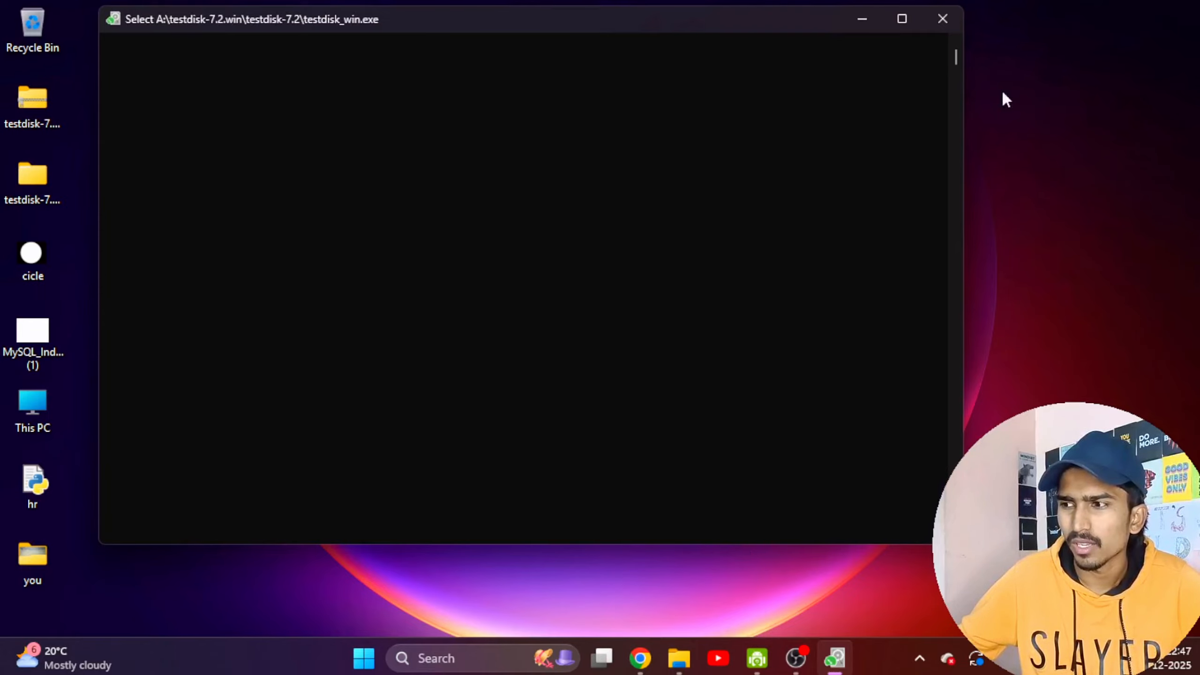
left_click_drag(958, 59, 953, 39)
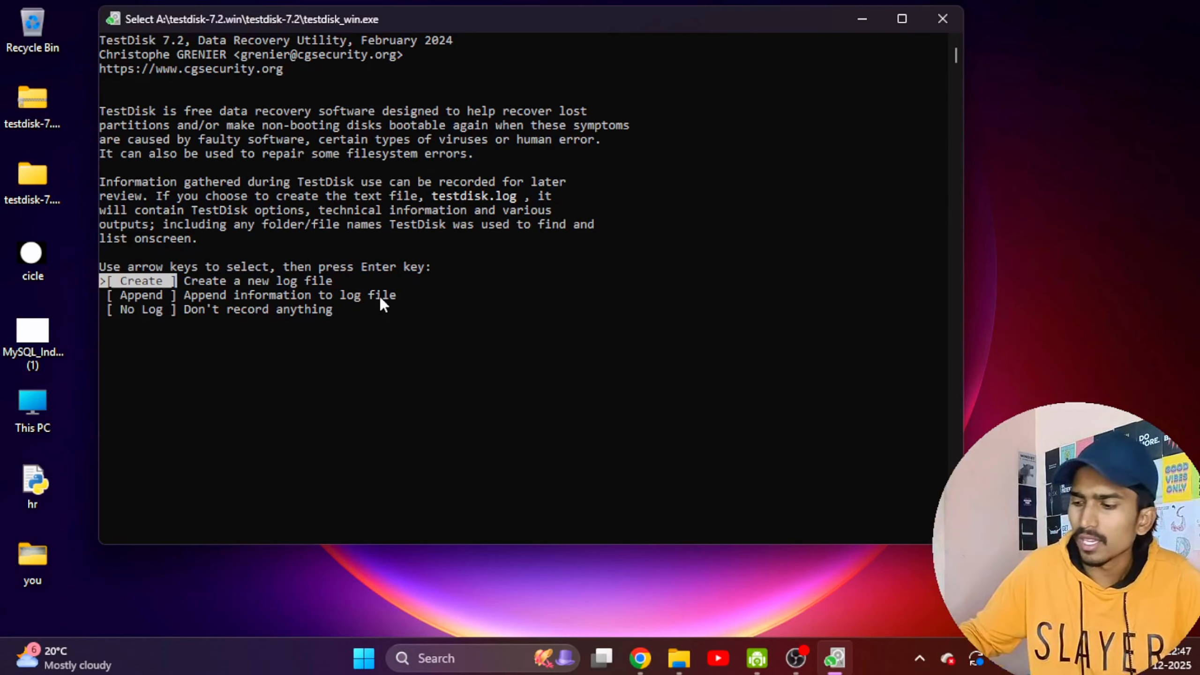
key("Return")
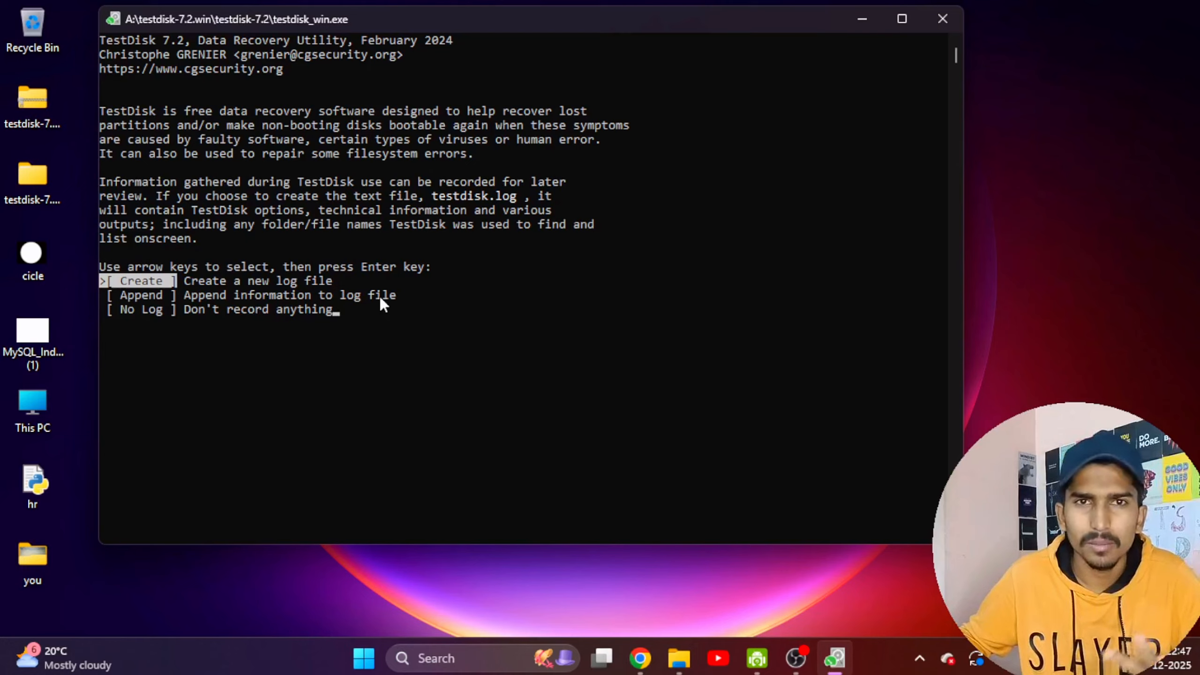
Create a new TestDisk log file and proceed with the 1000 GB disk PhysicalDrive0 as the media.
key("Return")
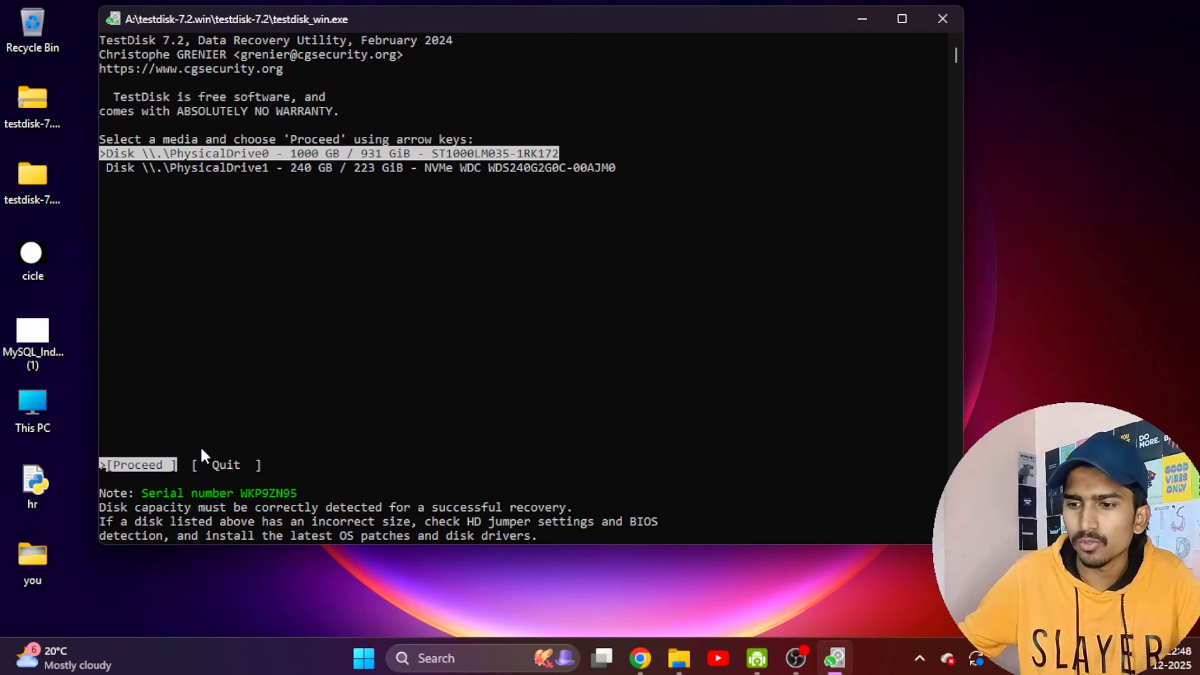
key("Right")
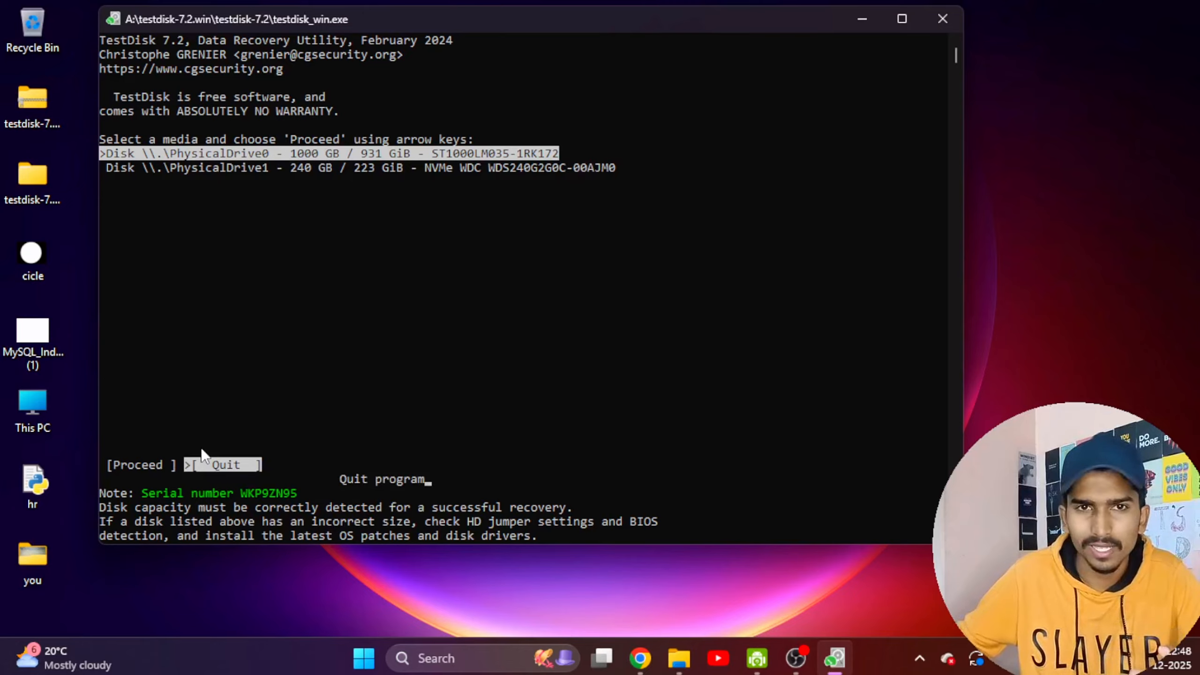
key("Left")
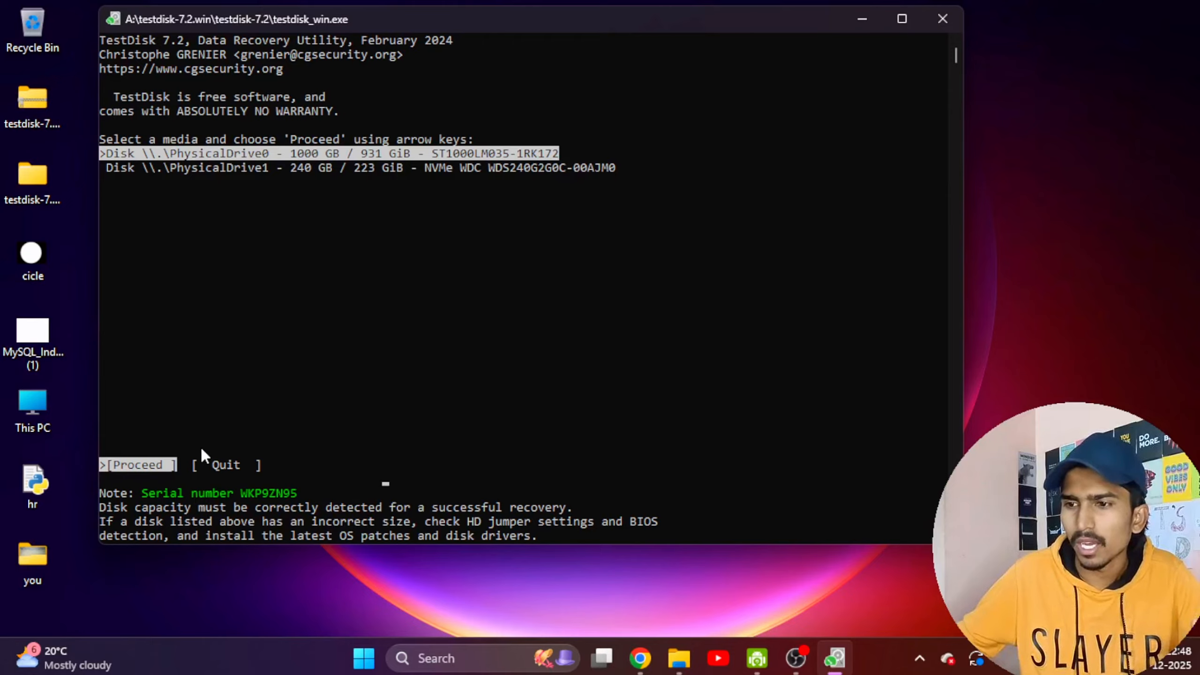
key("Down")
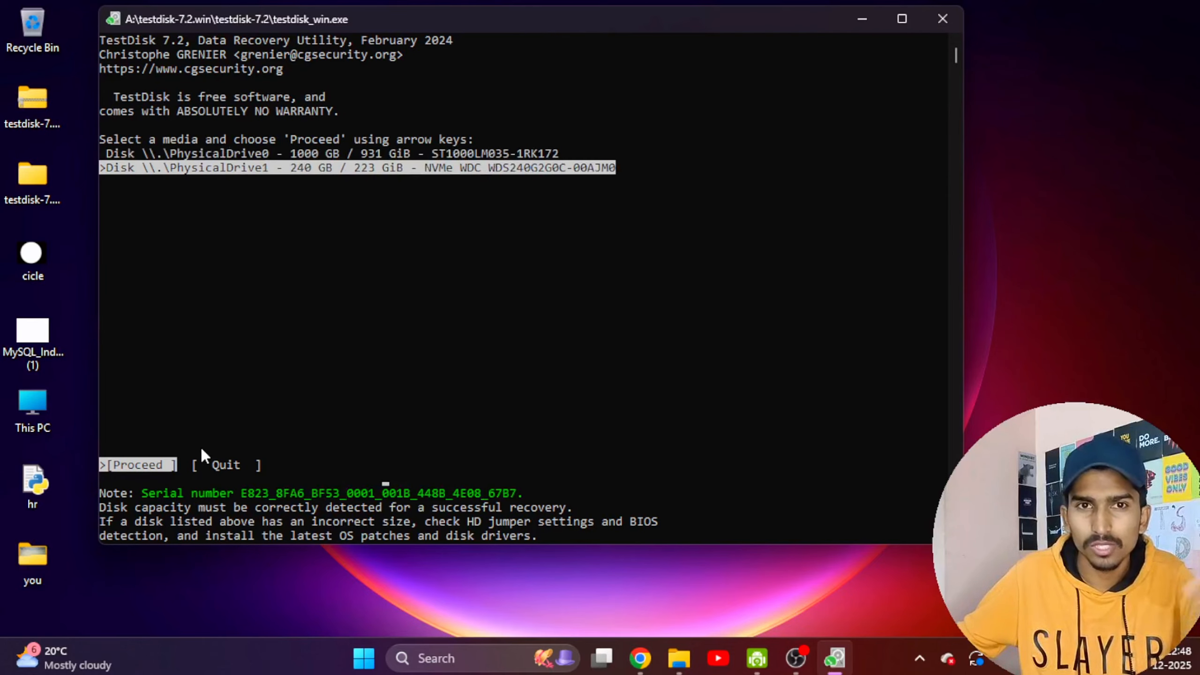
key("Up")
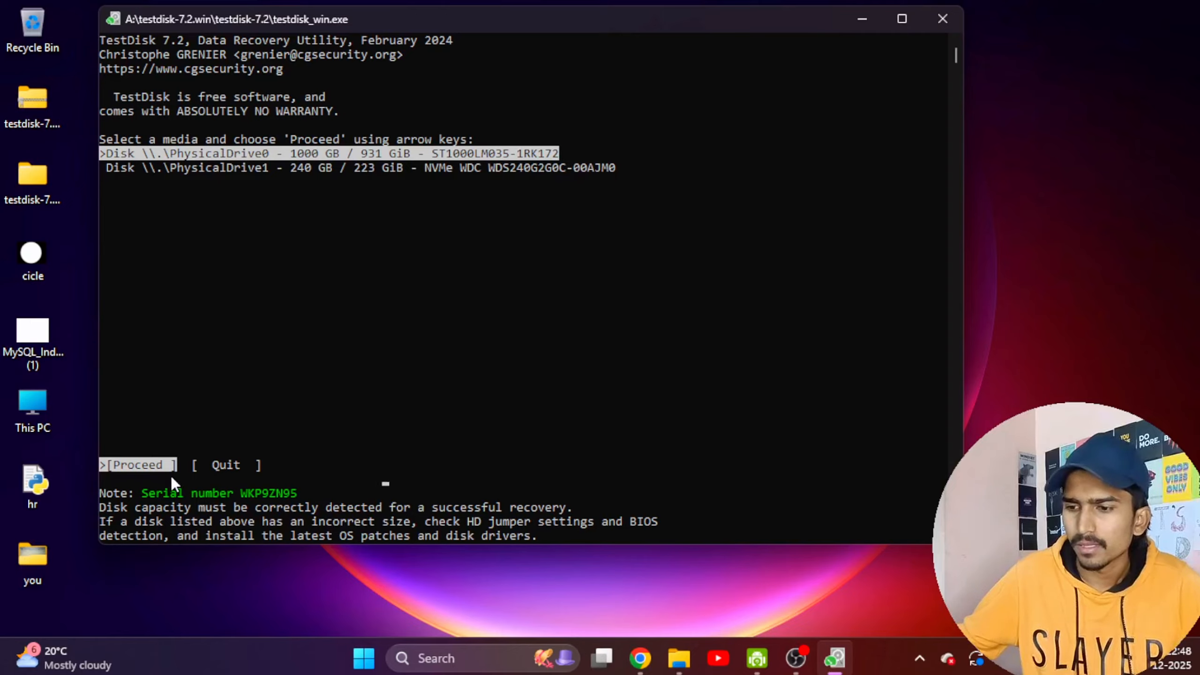
key("Return")
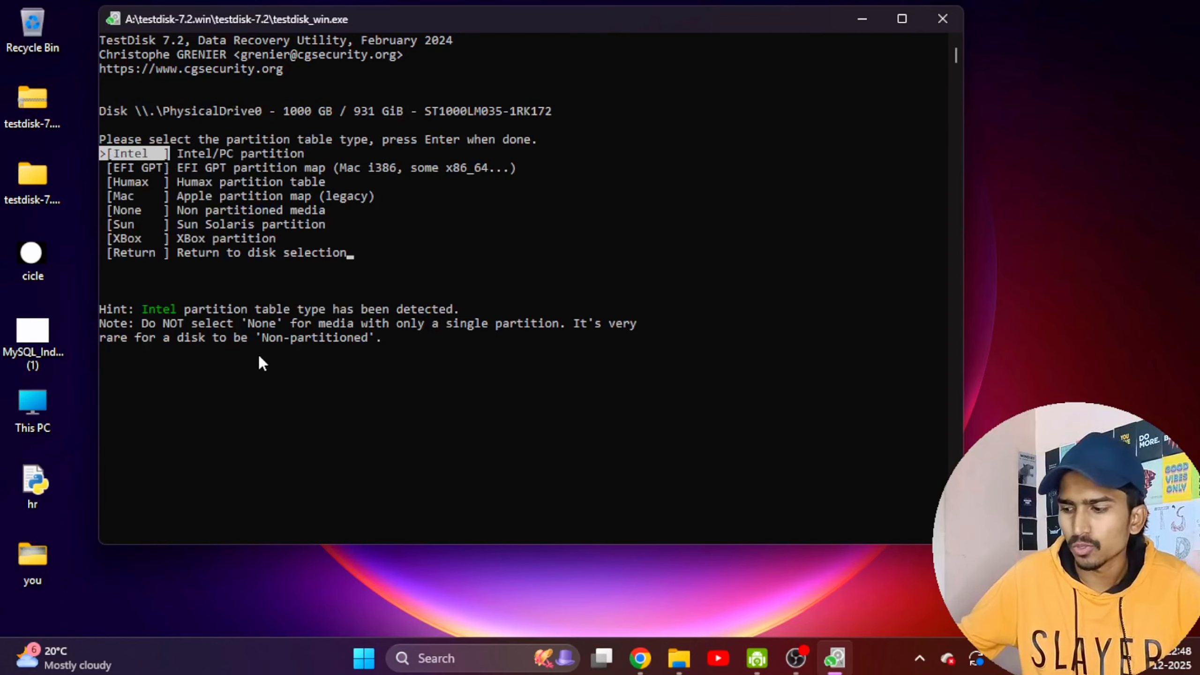
Accept the Intel partition table type, analyse the disk's partition structure and run a Quick Search for lost partitions.
key("Return")
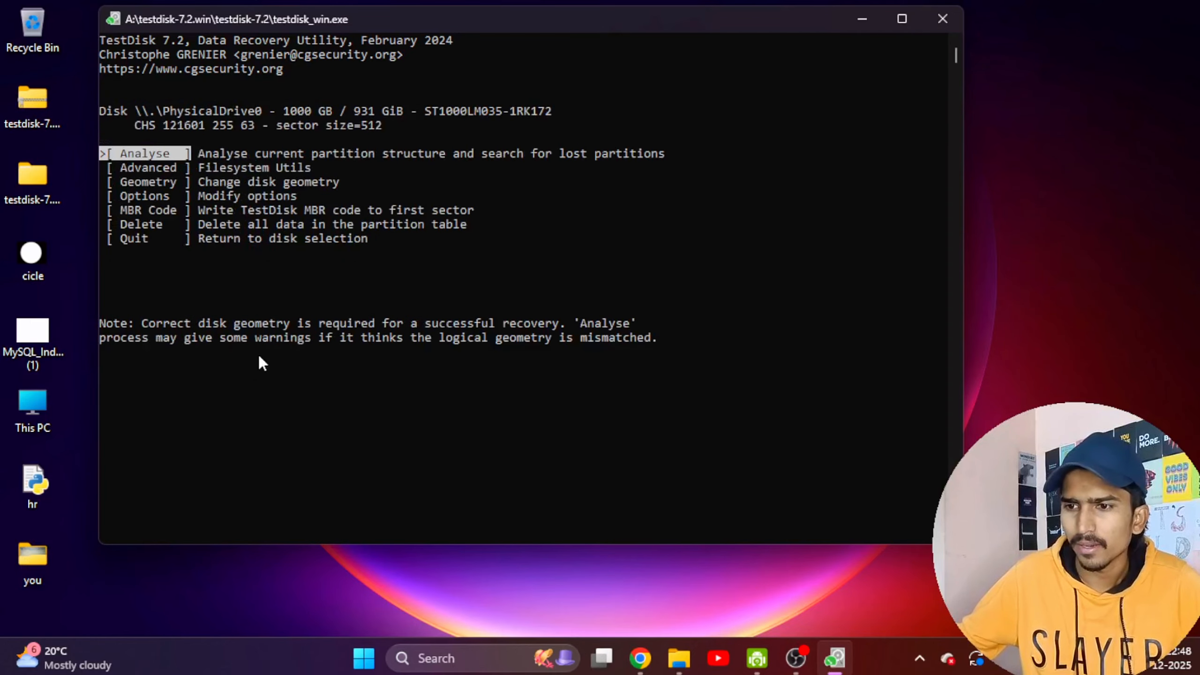
key("Return")
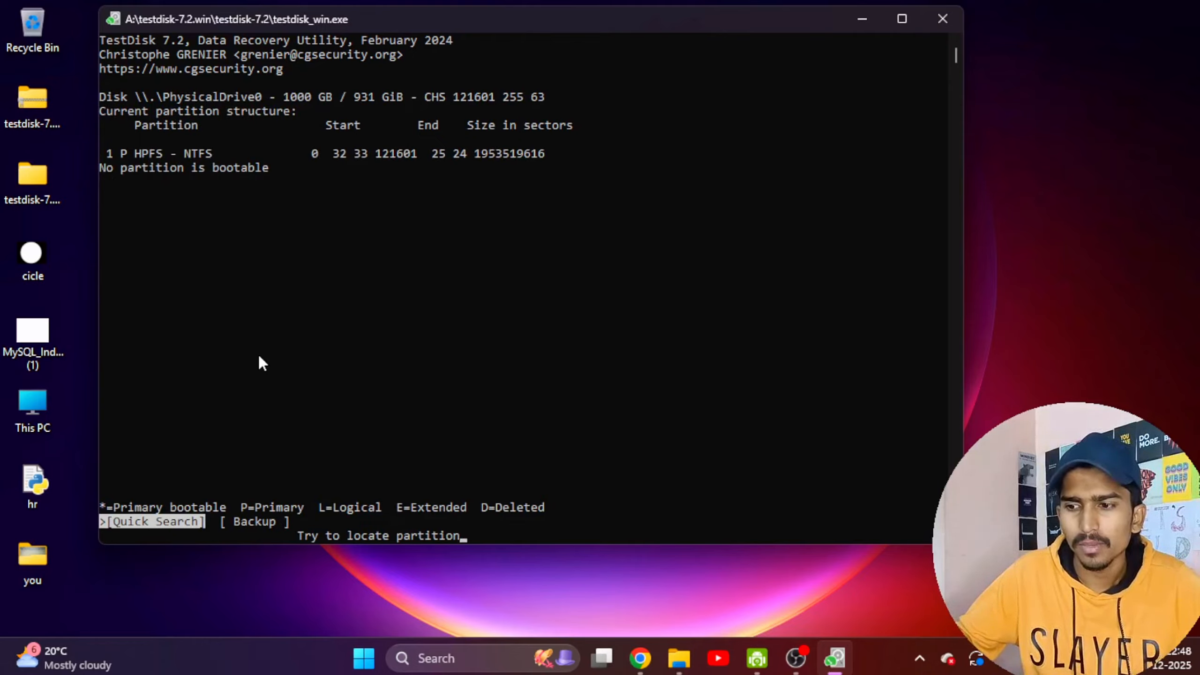
key("Return")
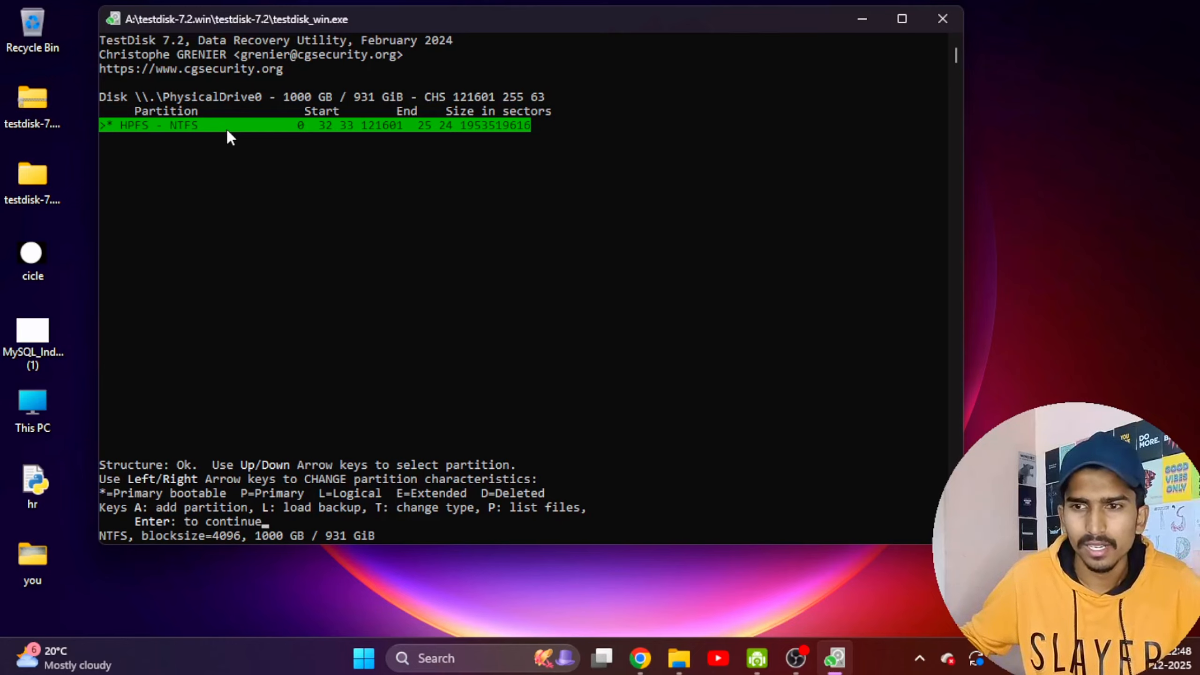
Cycle the found HPFS - NTFS partition's characteristic through logical and deleted, and back to primary bootable.
key("Right")
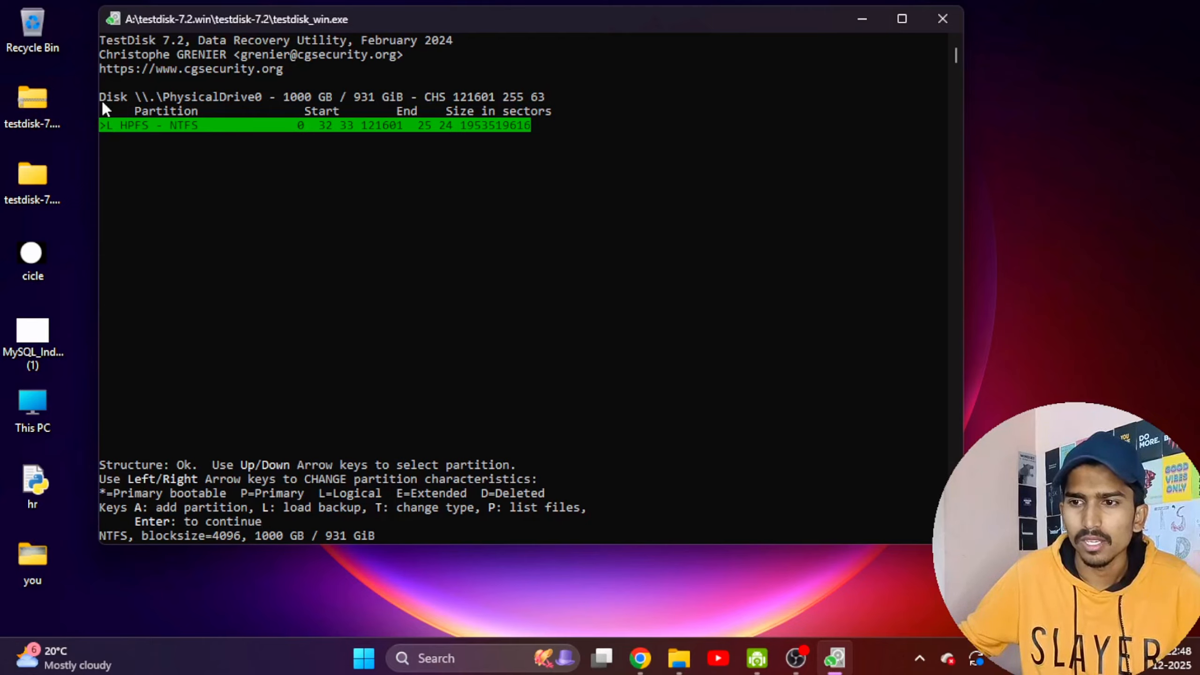
key("Right")
key("Right")
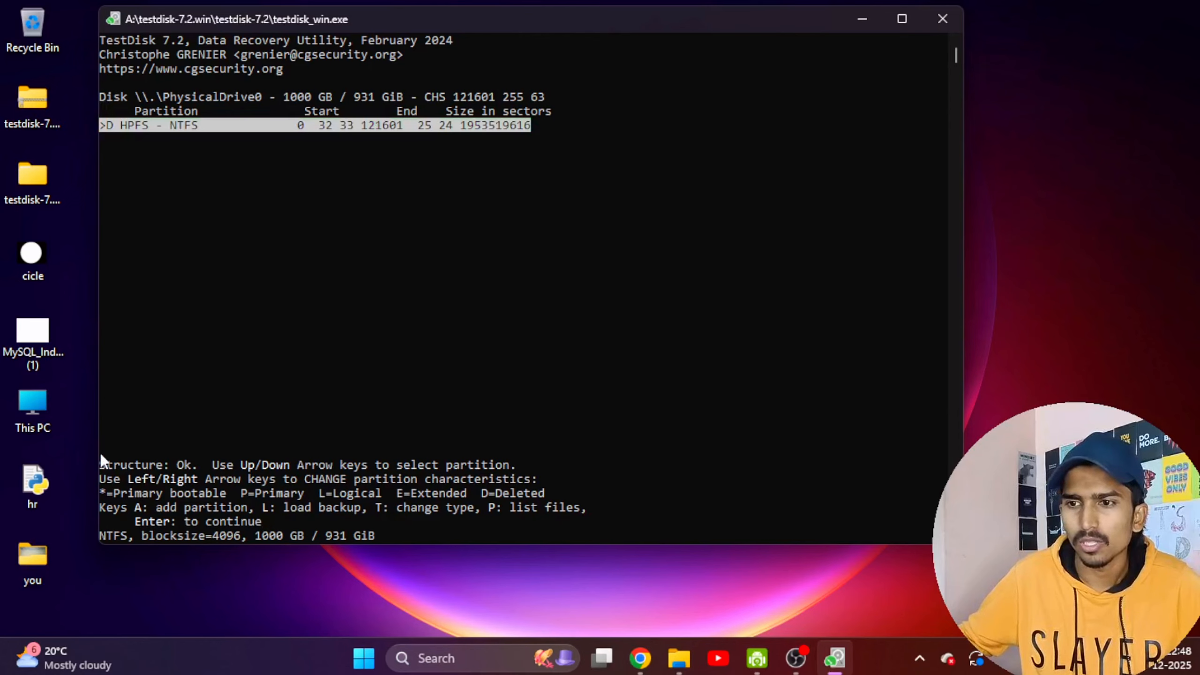
key("Right")
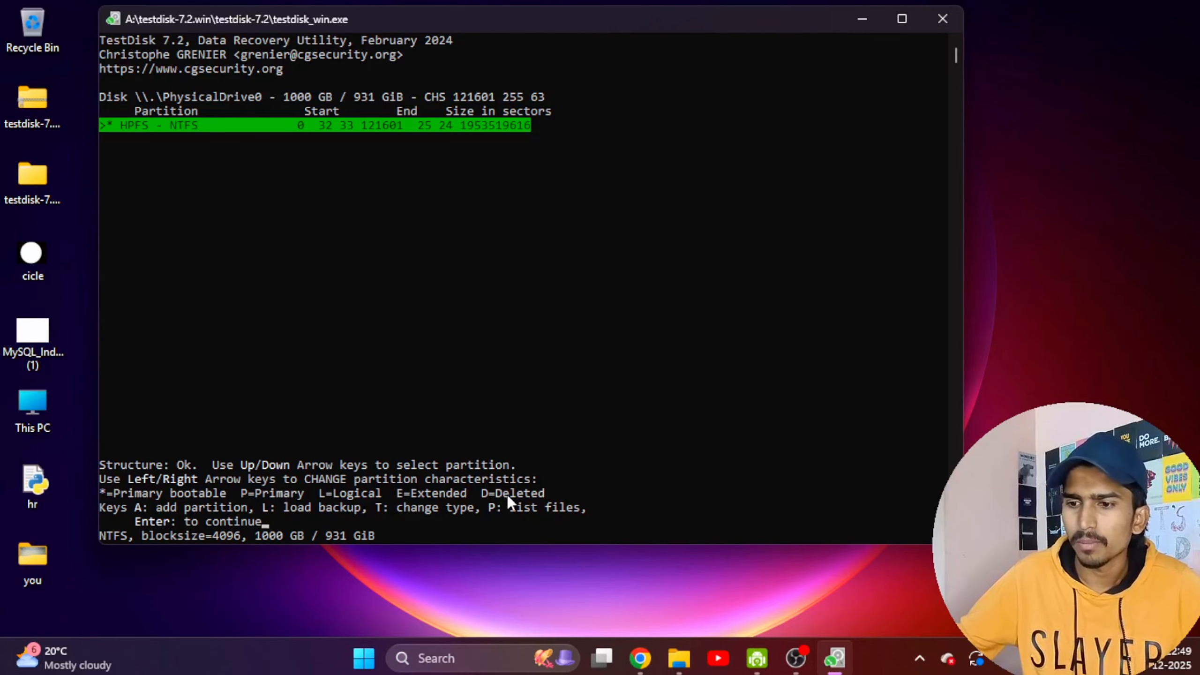
List the files stored in the root directory of the found HPFS - NTFS partition.
key("p")
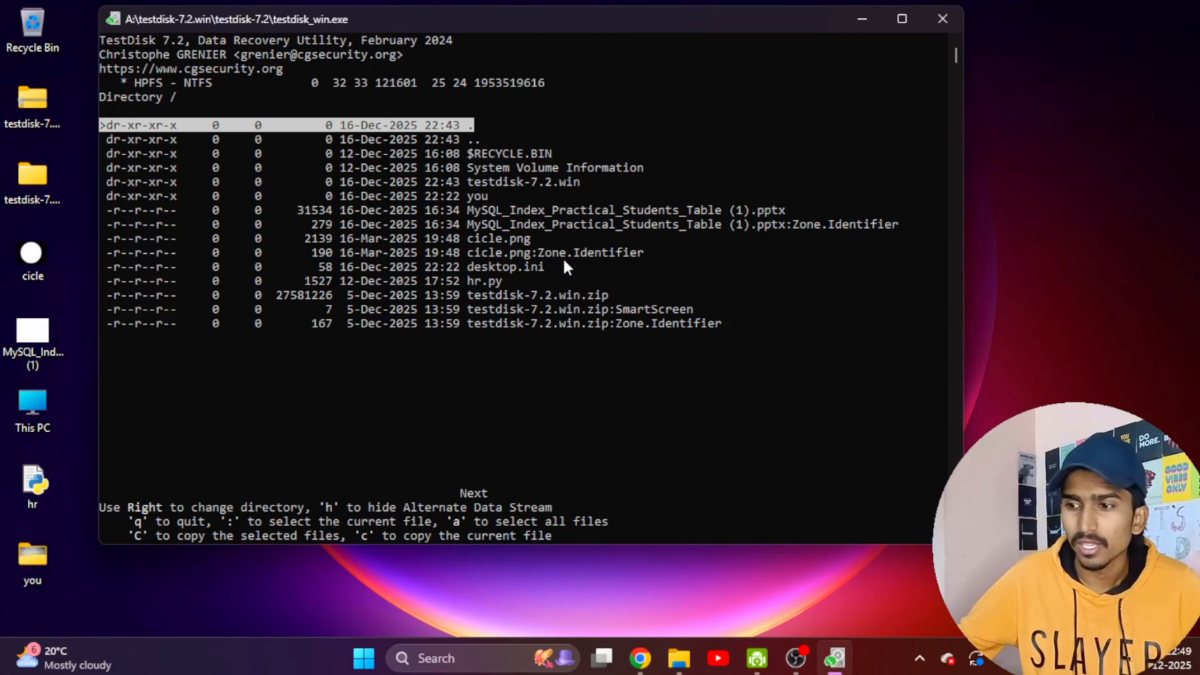
scroll(555, 240, "down", 1)
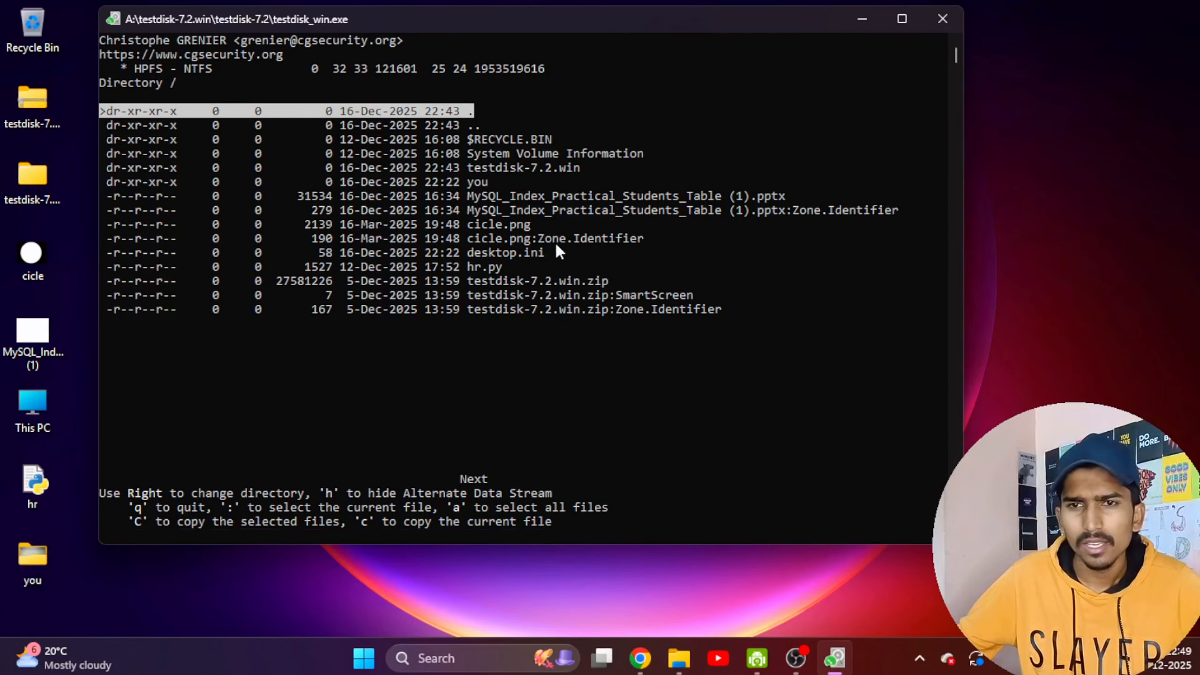
scroll(555, 241, "up", 1)
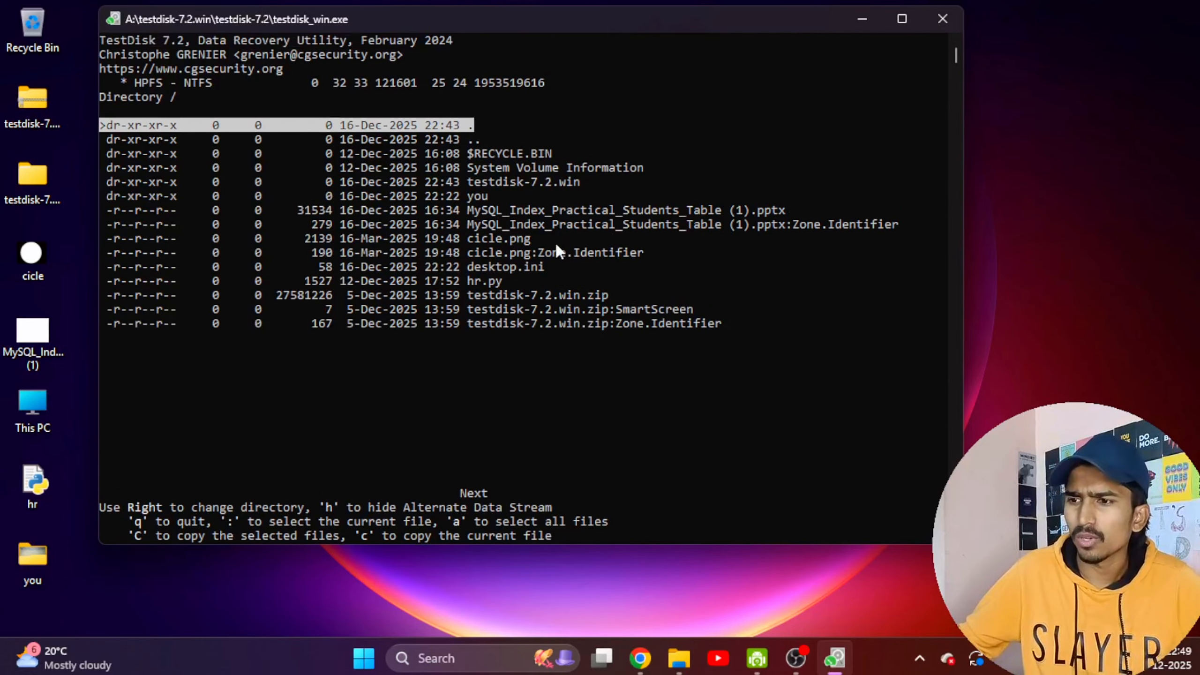
Open the "you" directory of the partition to inspect its files, and return to the root directory.
key("Down")
key("Down")
key("Down")
key("Down")
key("Down")
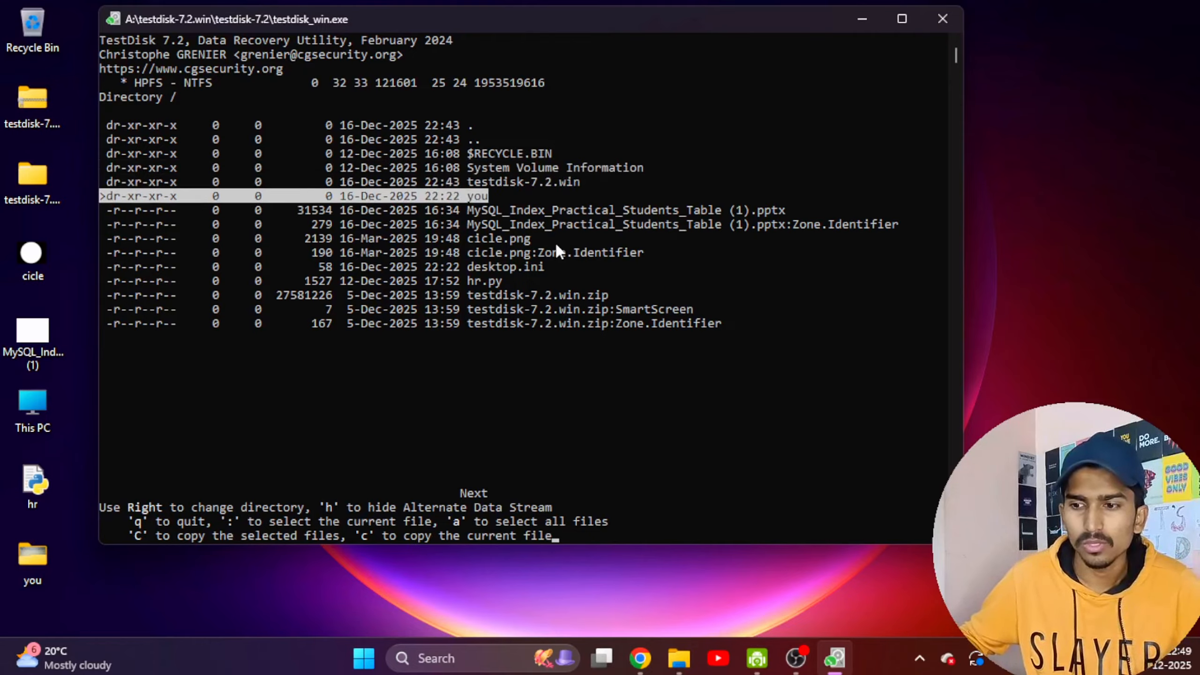
key("Right")
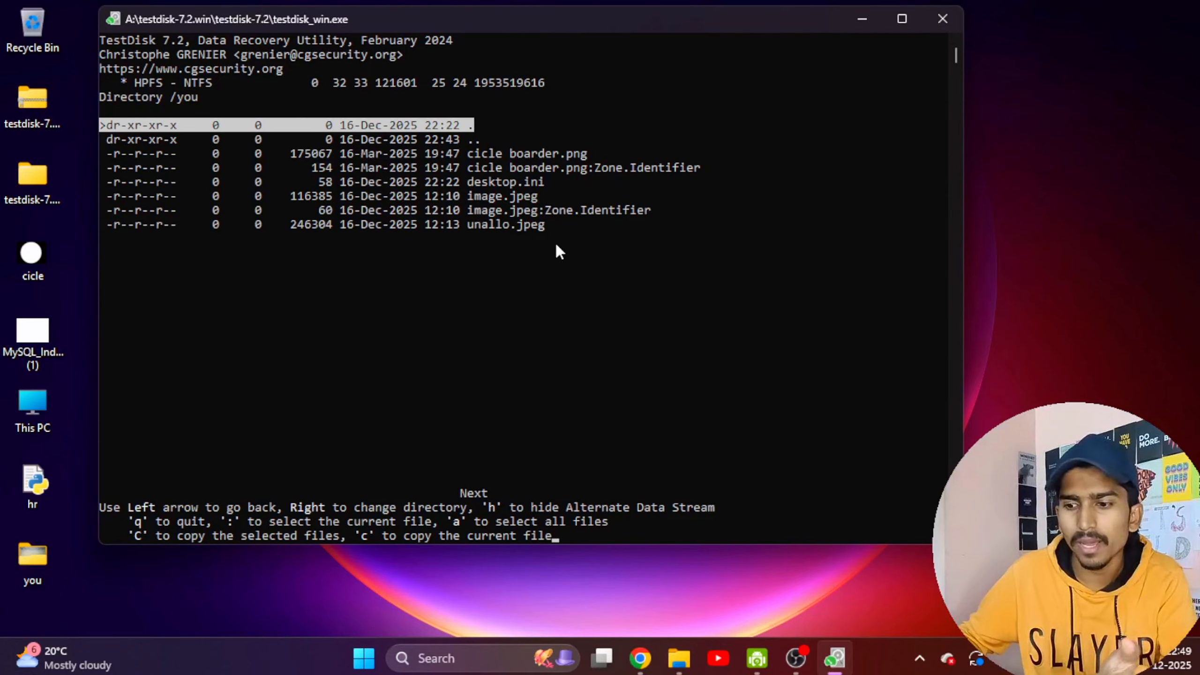
key("Left")
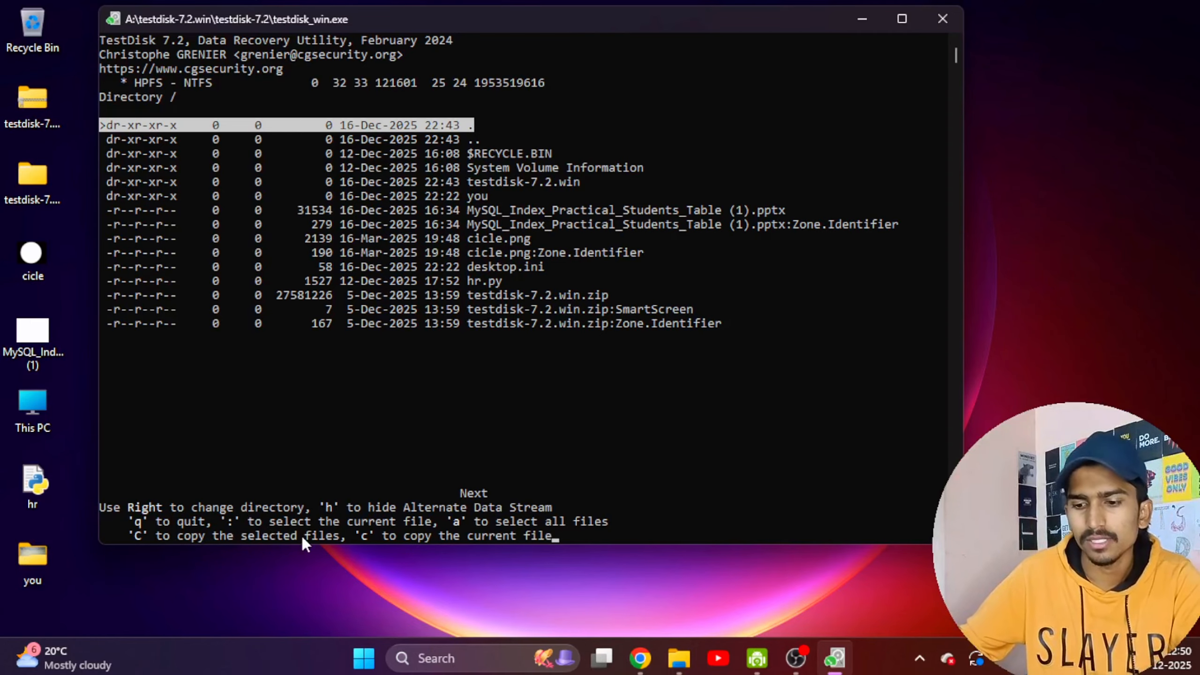
Start copying the selected files and highlight folder 63 in the destination directory listing.
key("shift+c")
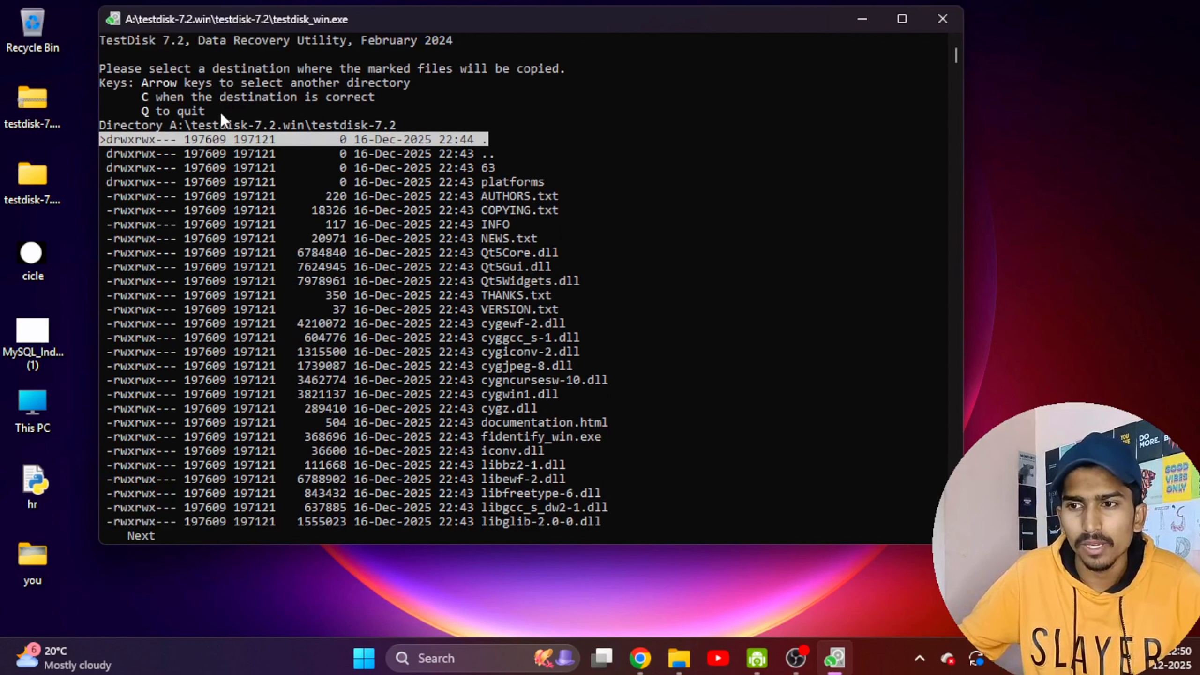
scroll(350, 172, "down", 2)
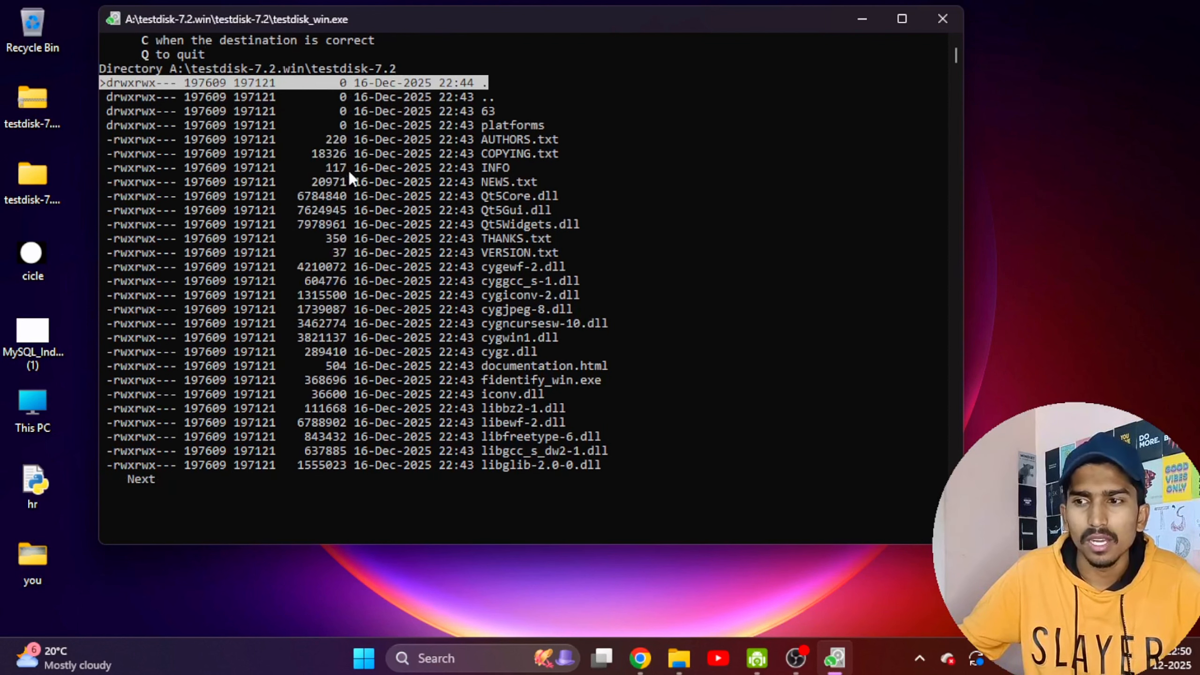
scroll(352, 175, "up", 1)
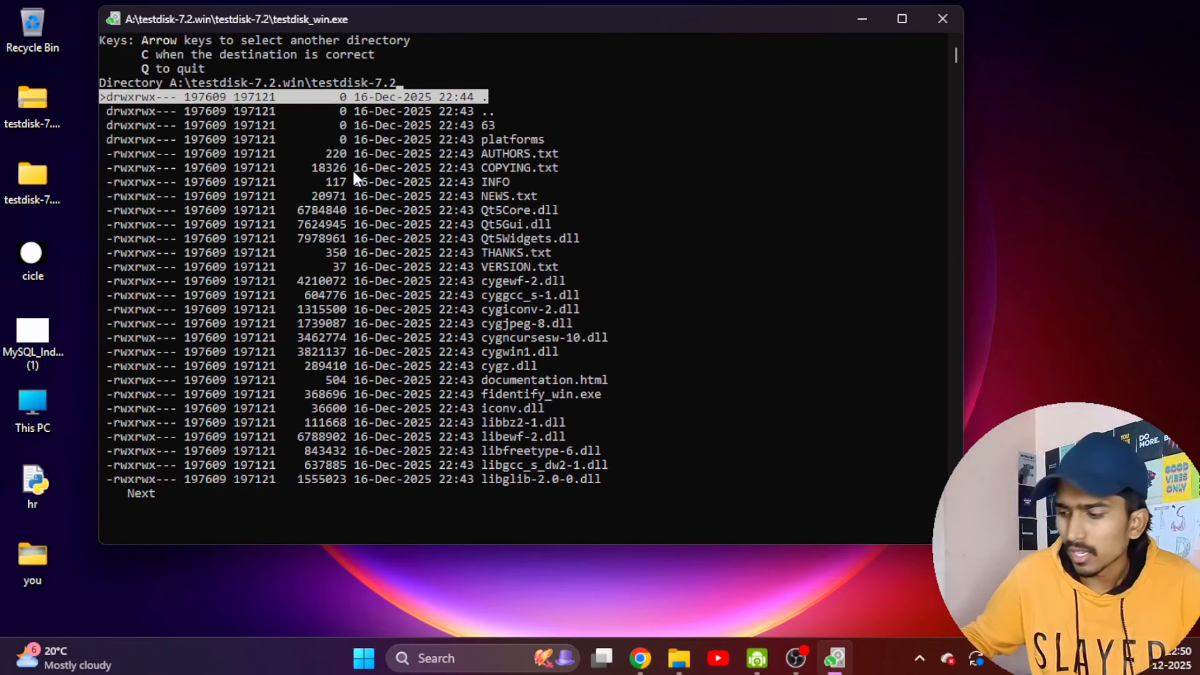
key("Down")
key("Down")
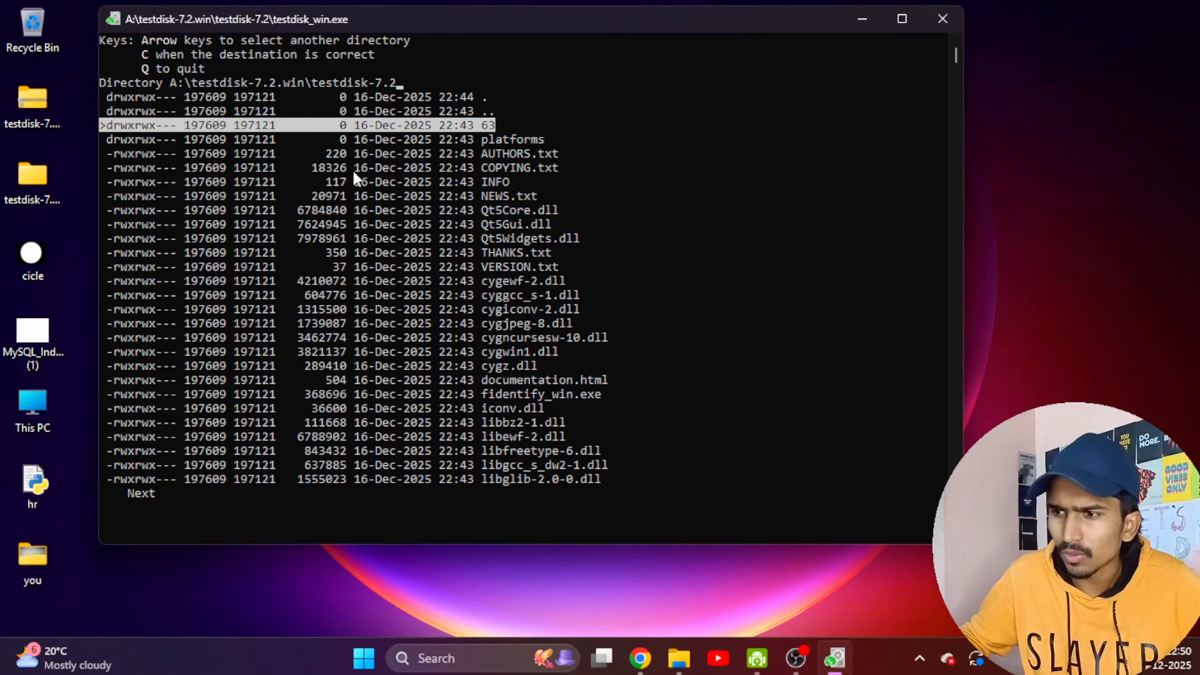
key("Down")
key("Up")
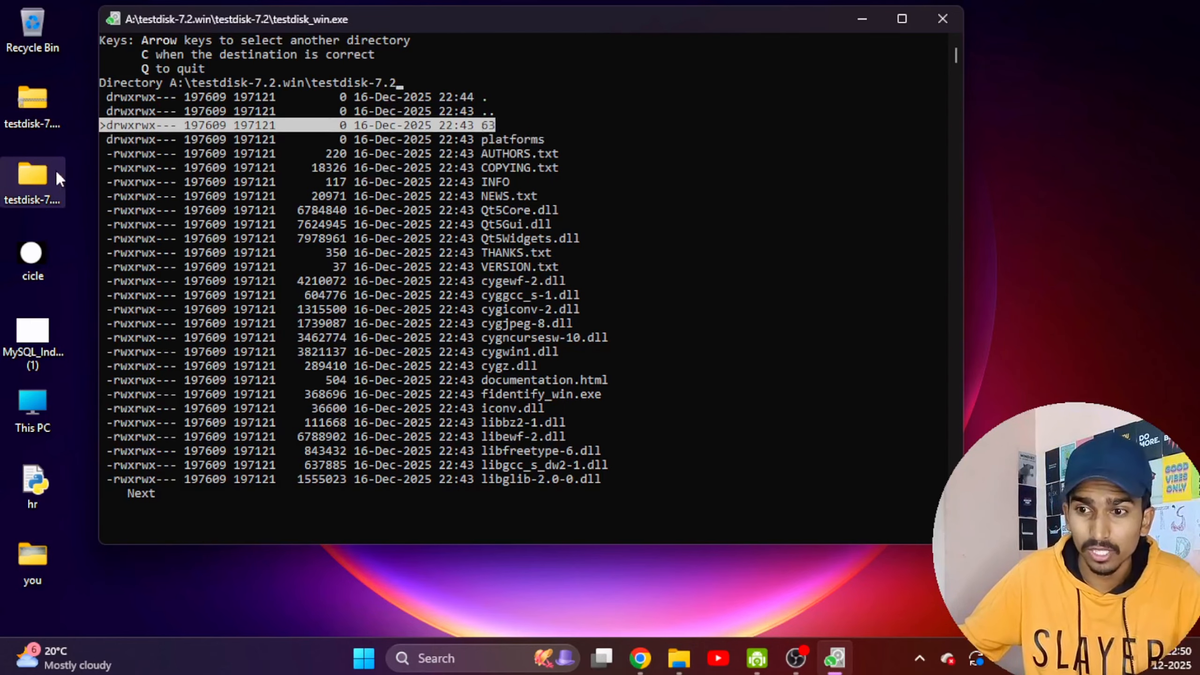
Review the destination listing and confirm A:\testdisk-7.2.win\testdisk-7.2 as the destination, with folder 63 highlighted.
scroll(340, 95, "up", 1)
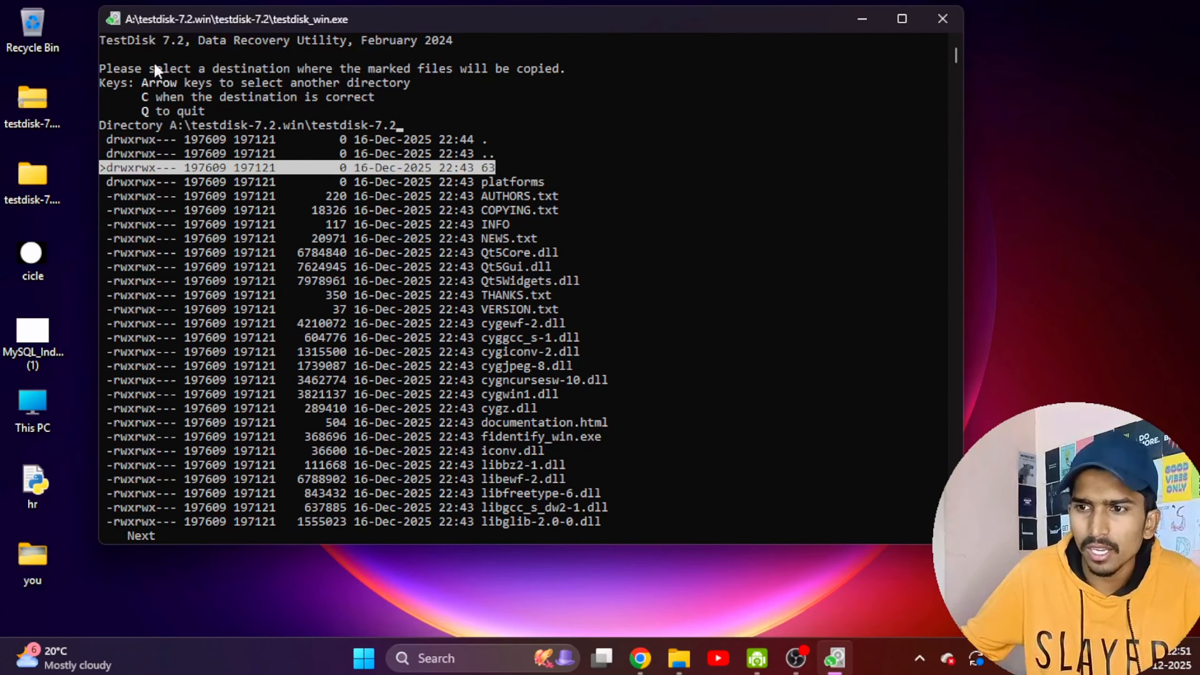
scroll(219, 151, "down", 3)
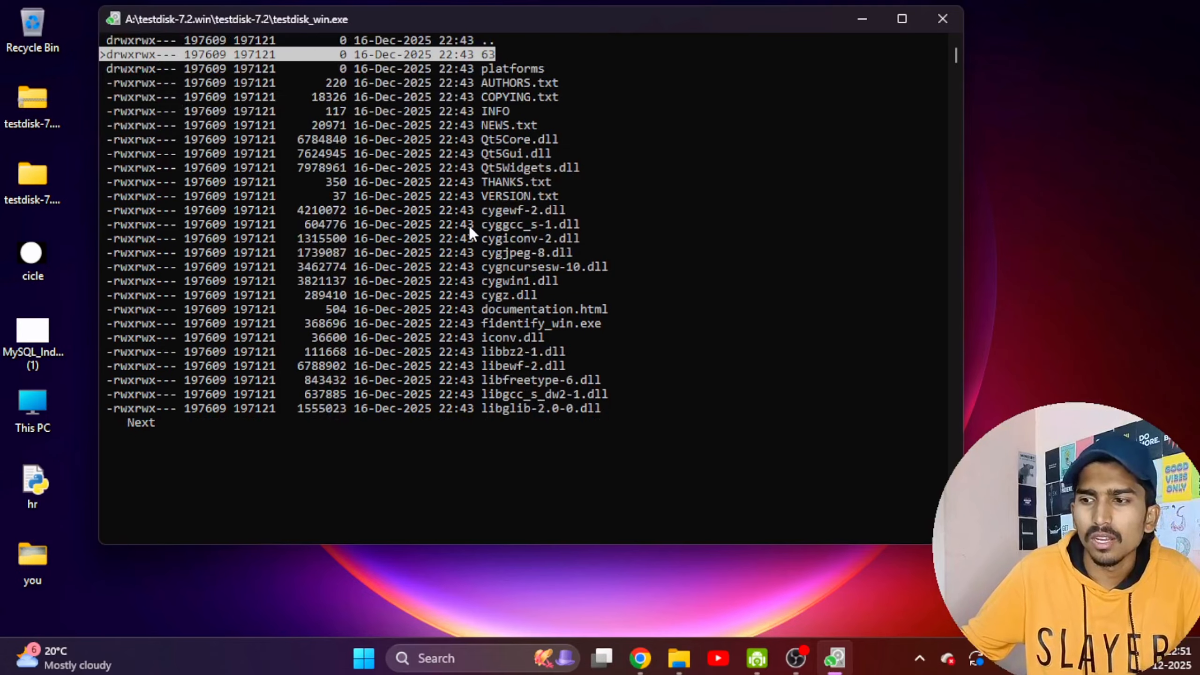
scroll(463, 226, "up", 2)
scroll(463, 226, "up", 1)
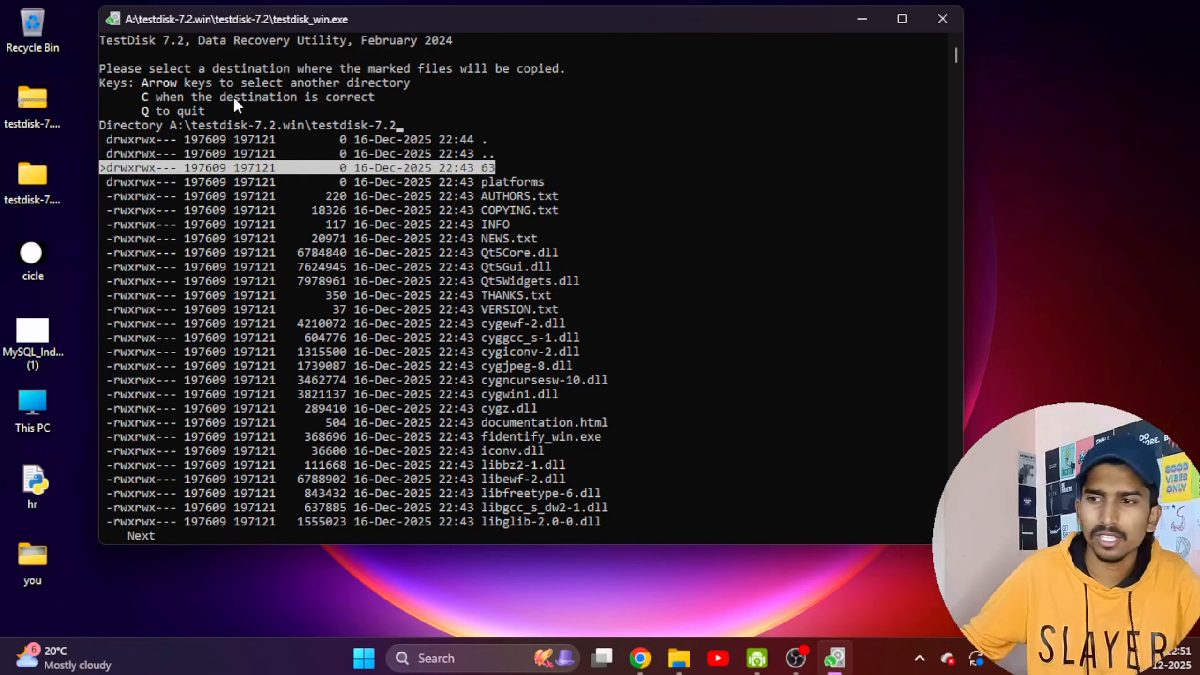
scroll(516, 45, "down", 2)
scroll(461, 107, "up", 2)
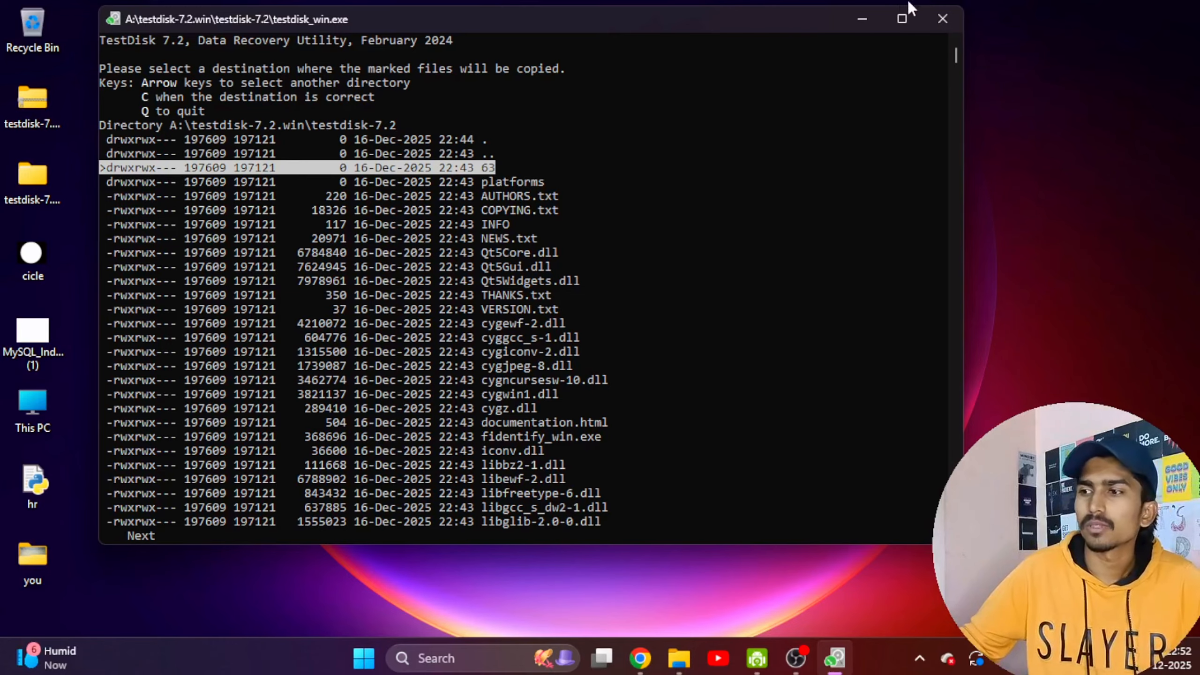
scroll(763, 145, "down", 3)
scroll(490, 236, "up", 3)
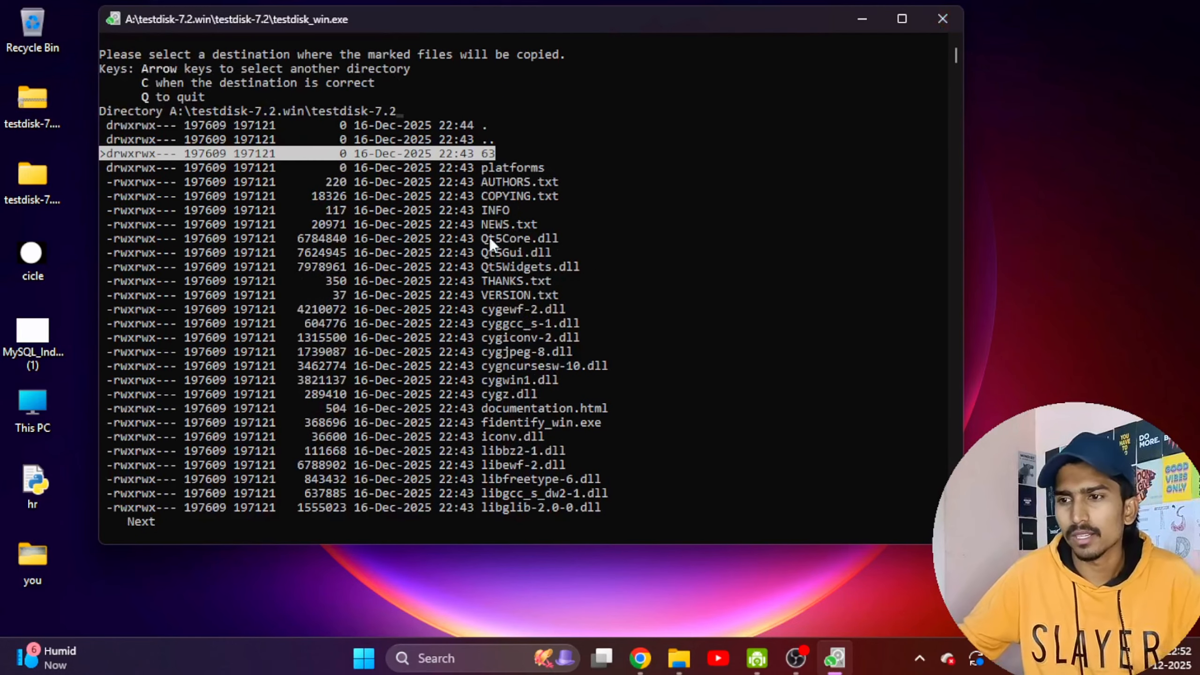
key("shift+c")
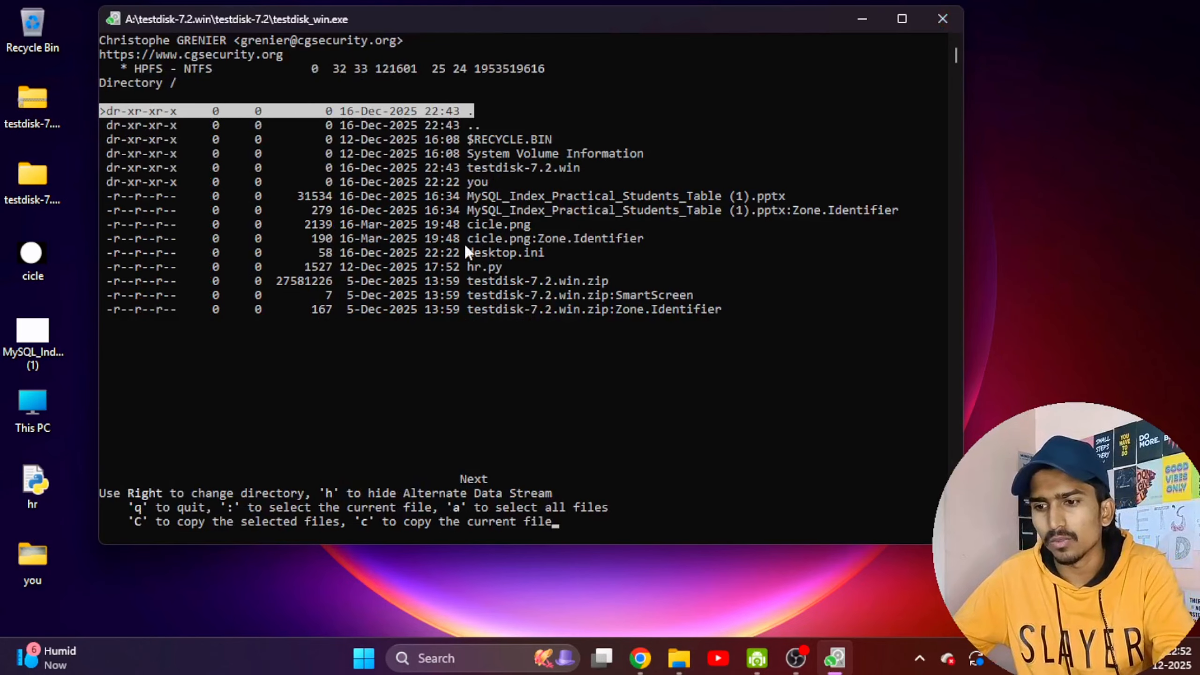